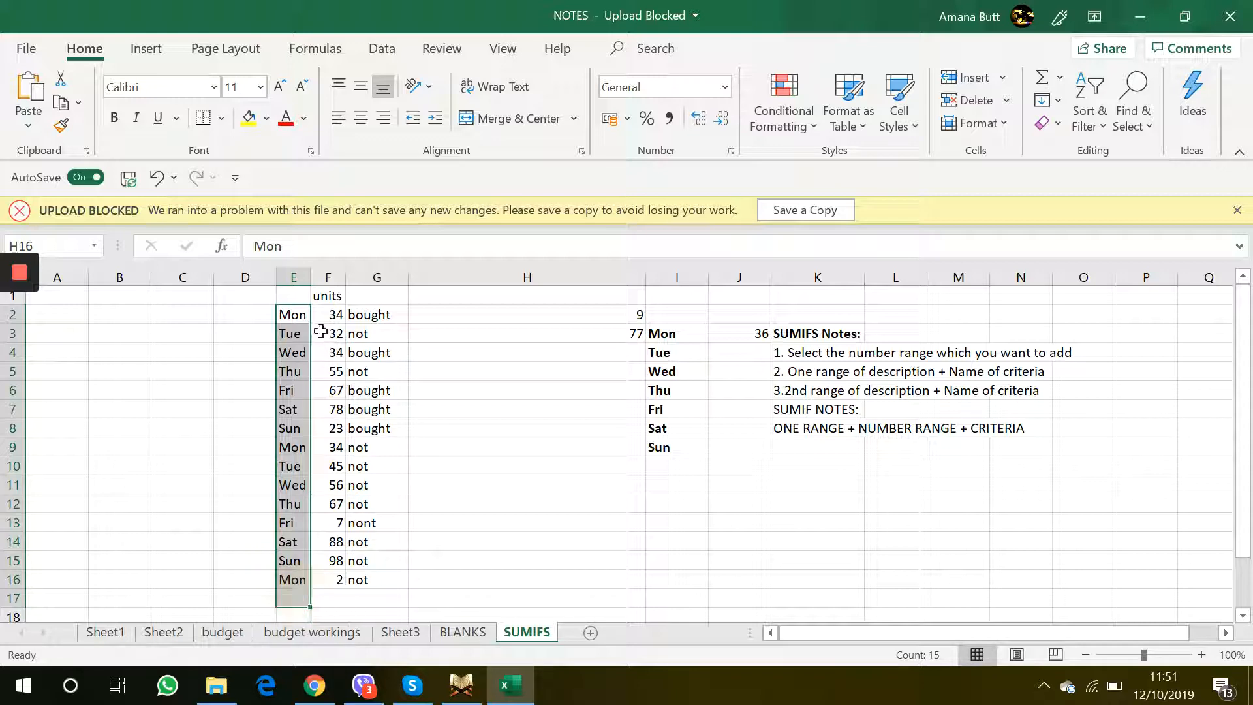
- Examine the sample data in E2:G16: the weekdays, their units and the bought or not status of each row
drag(331, 315, 331, 578)
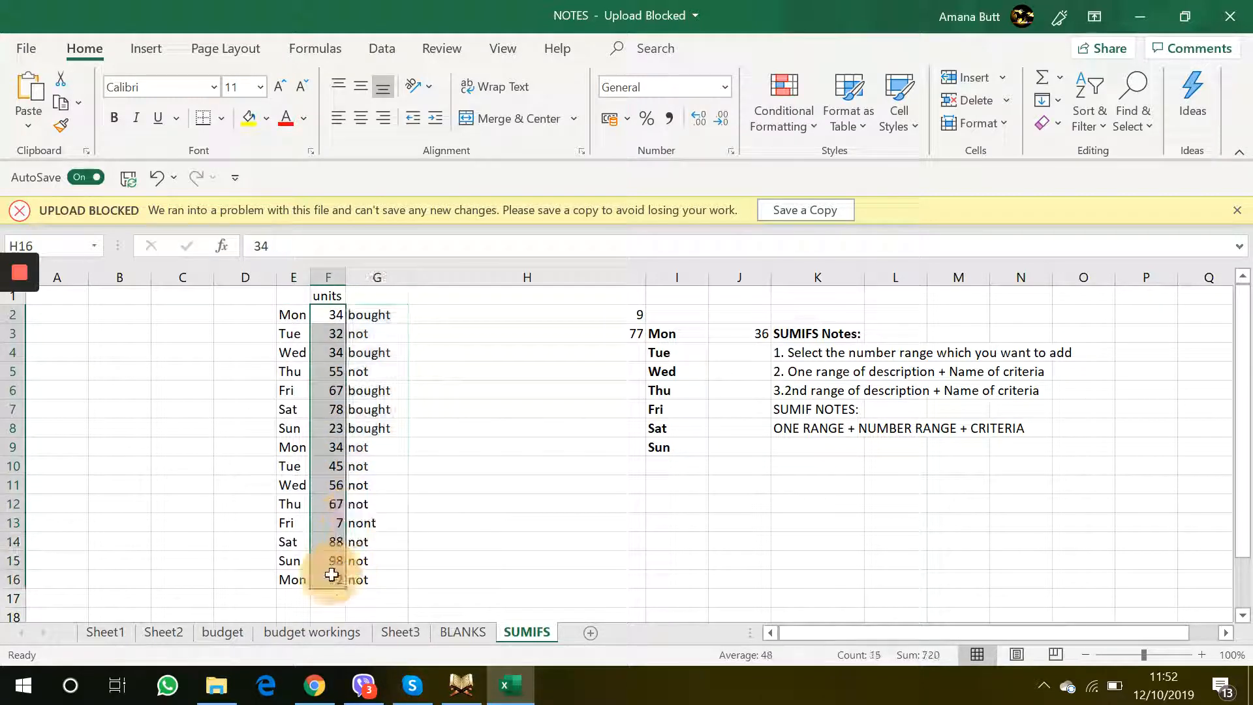
drag(379, 320, 392, 588)
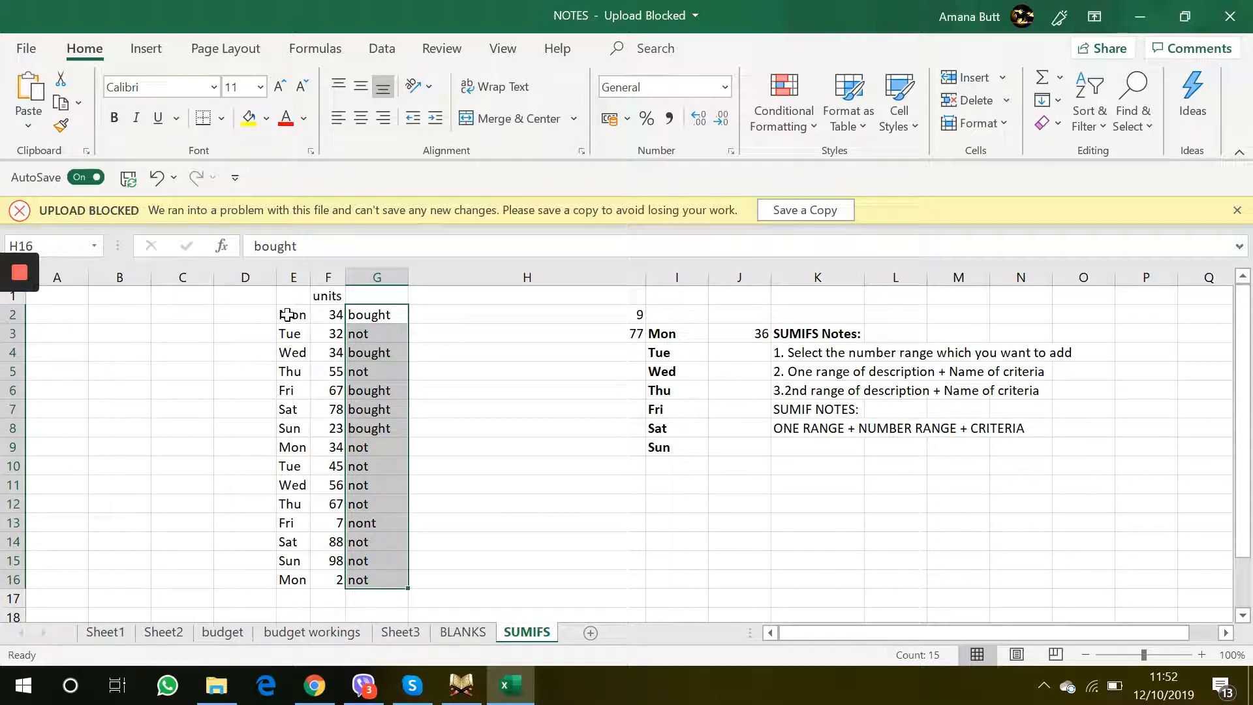
drag(287, 316, 412, 311)
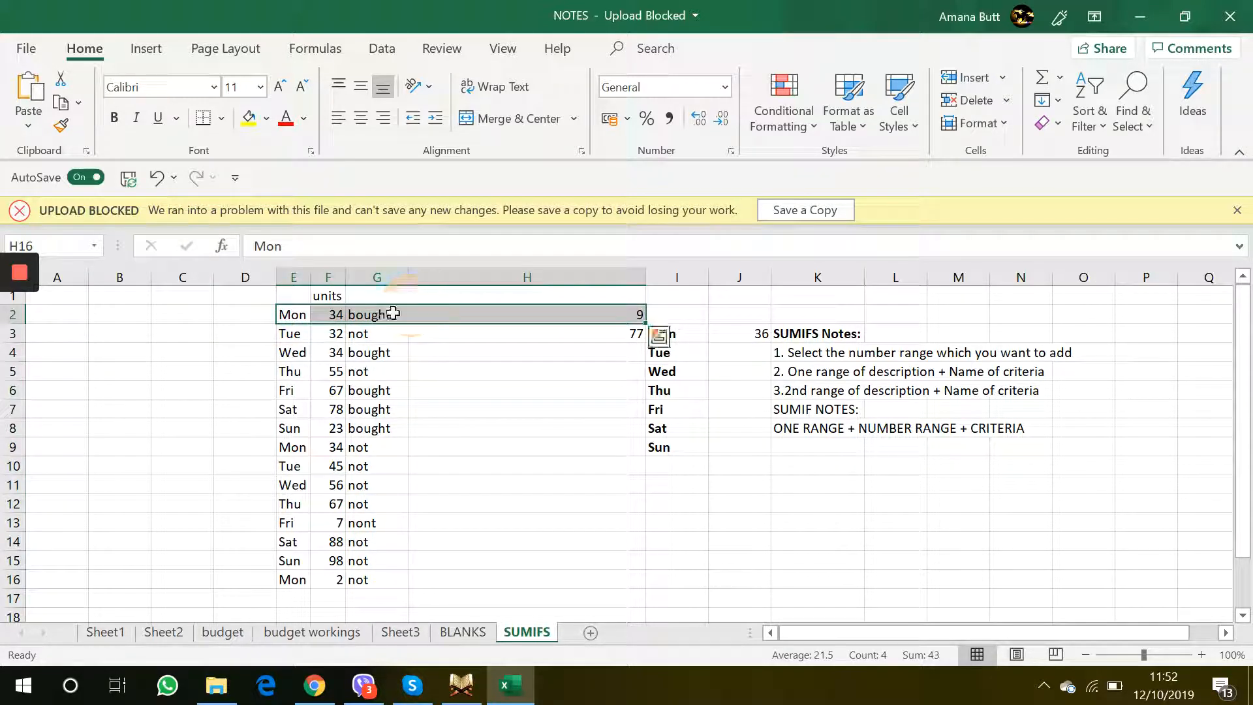
click(353, 316)
click(336, 315)
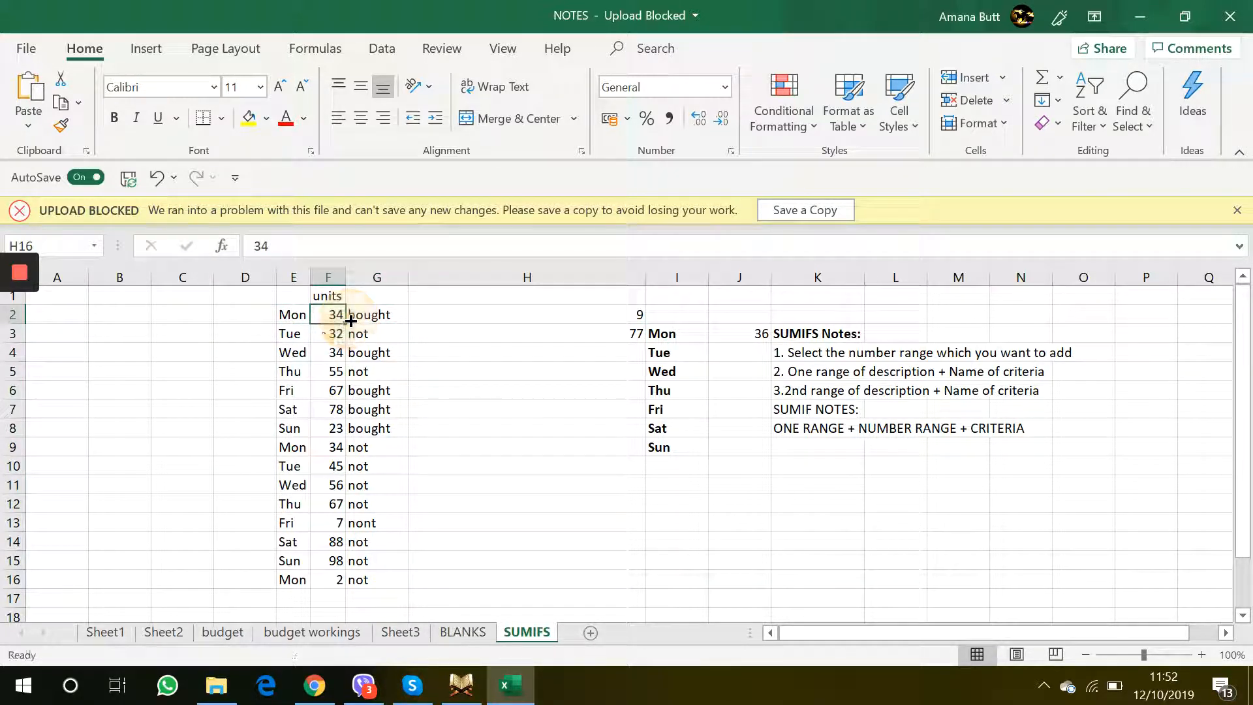
double_click(355, 335)
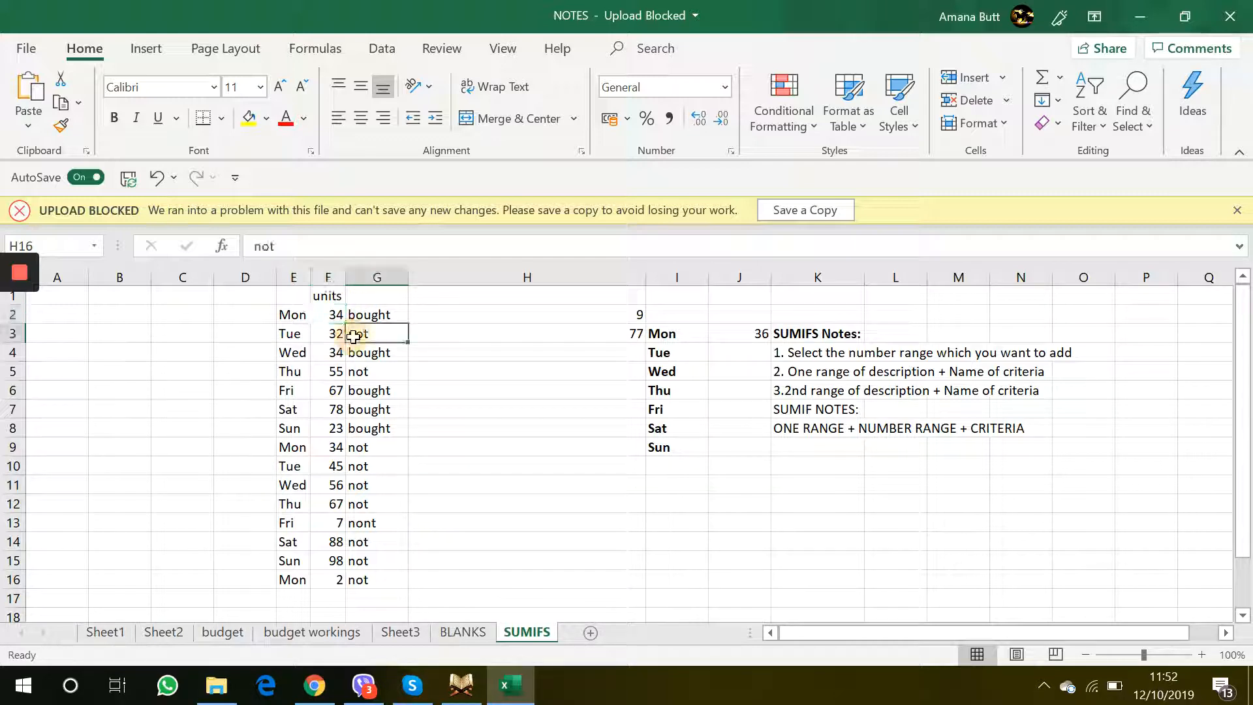
key(Escape)
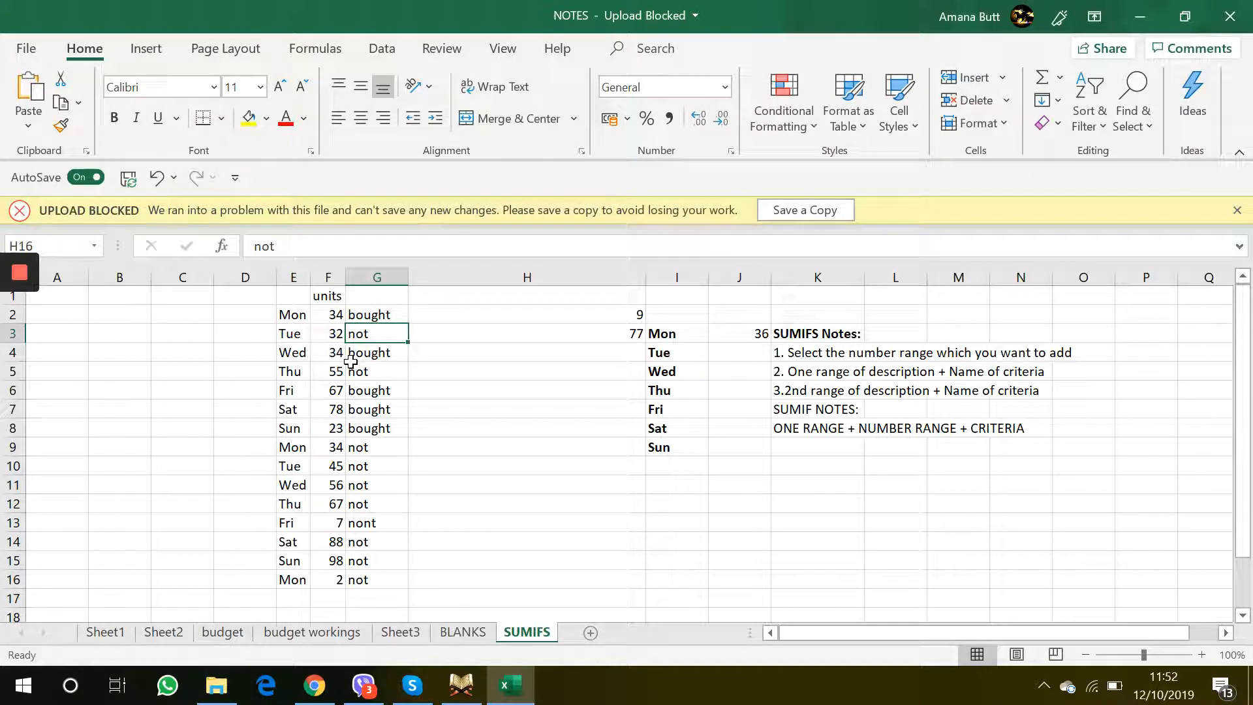
click(351, 447)
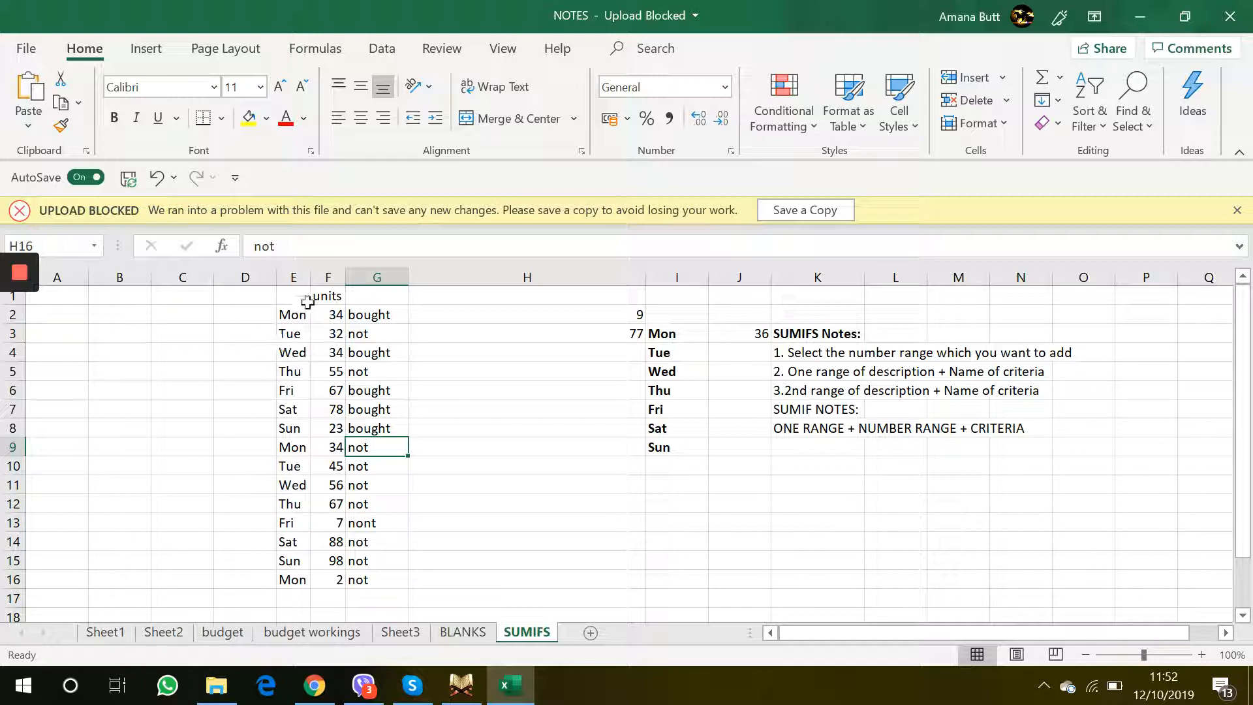
drag(297, 313, 379, 599)
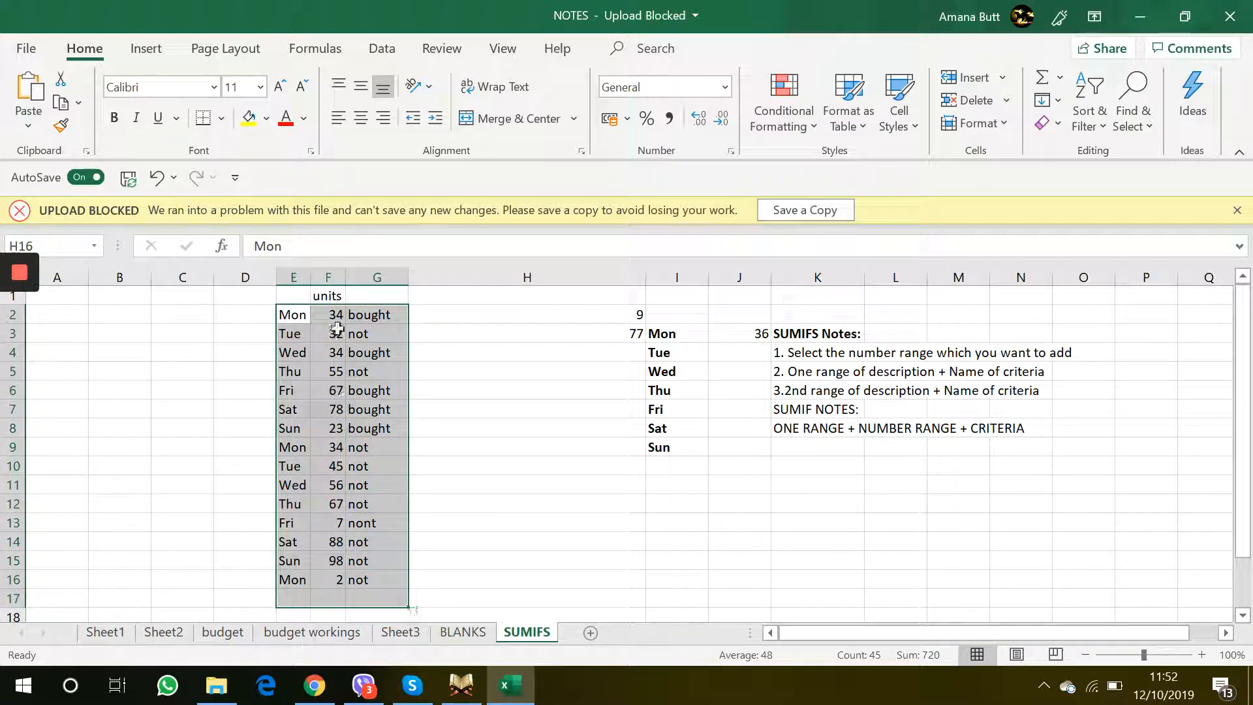
click(579, 360)
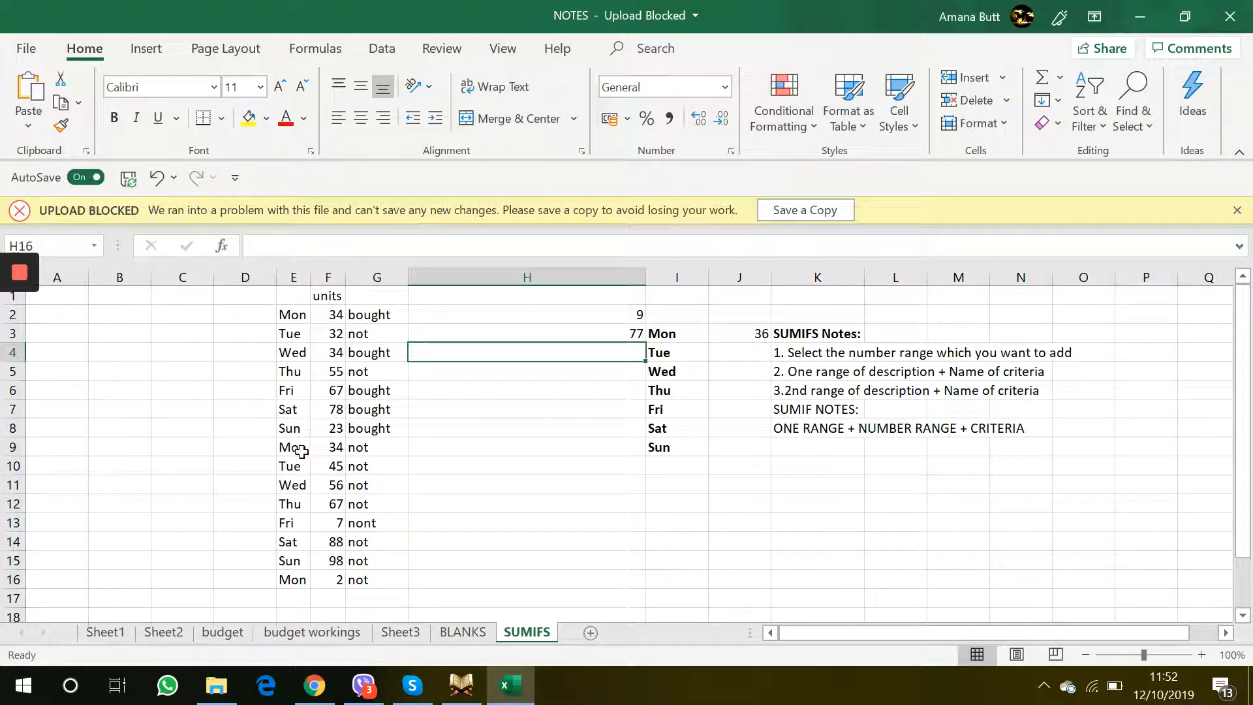
mouse_move(294, 448)
mouse_down()
mouse_move(381, 457)
mouse_move(314, 455)
mouse_up()
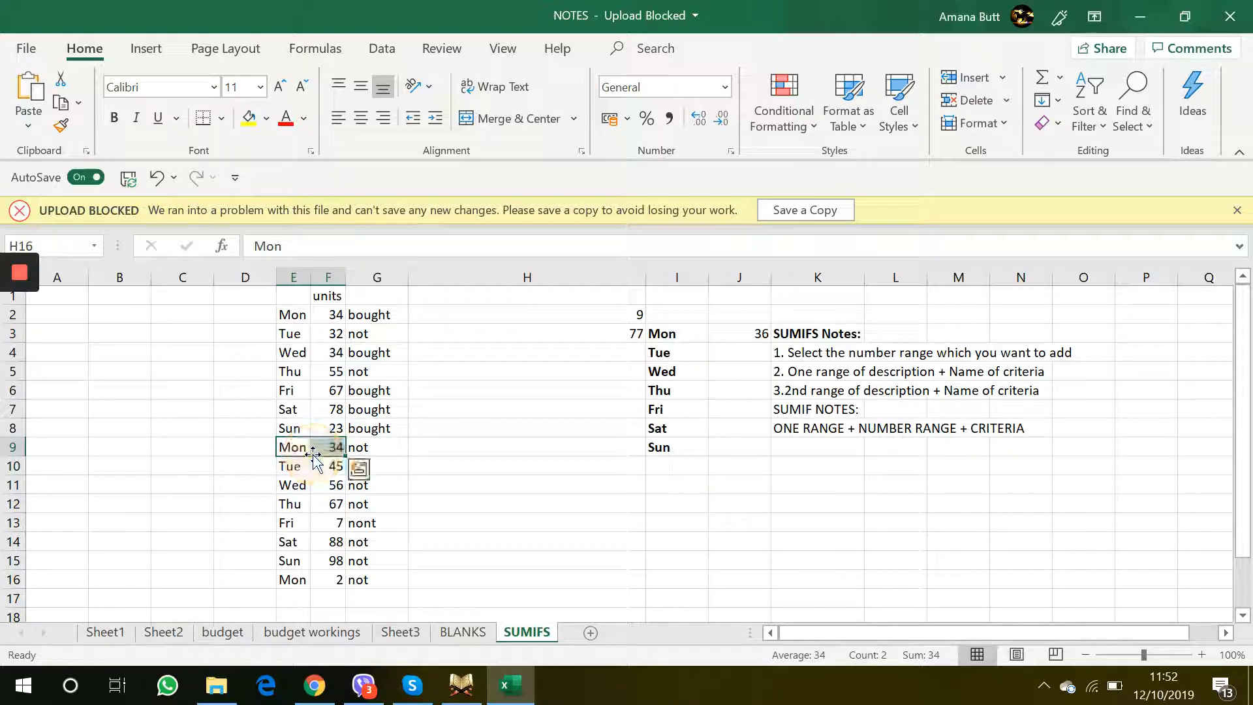
key(ctrl+c)
click(285, 376)
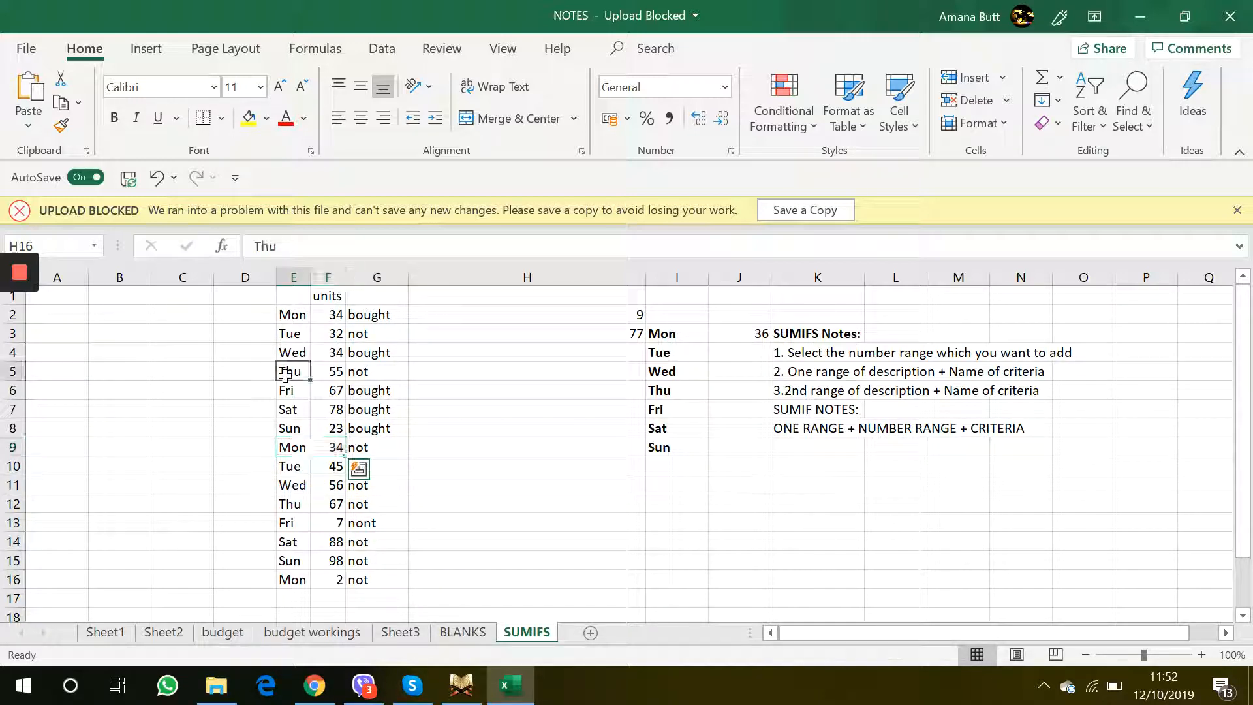
- Enter the formula =SUMIF(E2:E16,E7,F2:F16) in cell H5 to total the Saturday units
click(500, 389)
drag(517, 384, 525, 370)
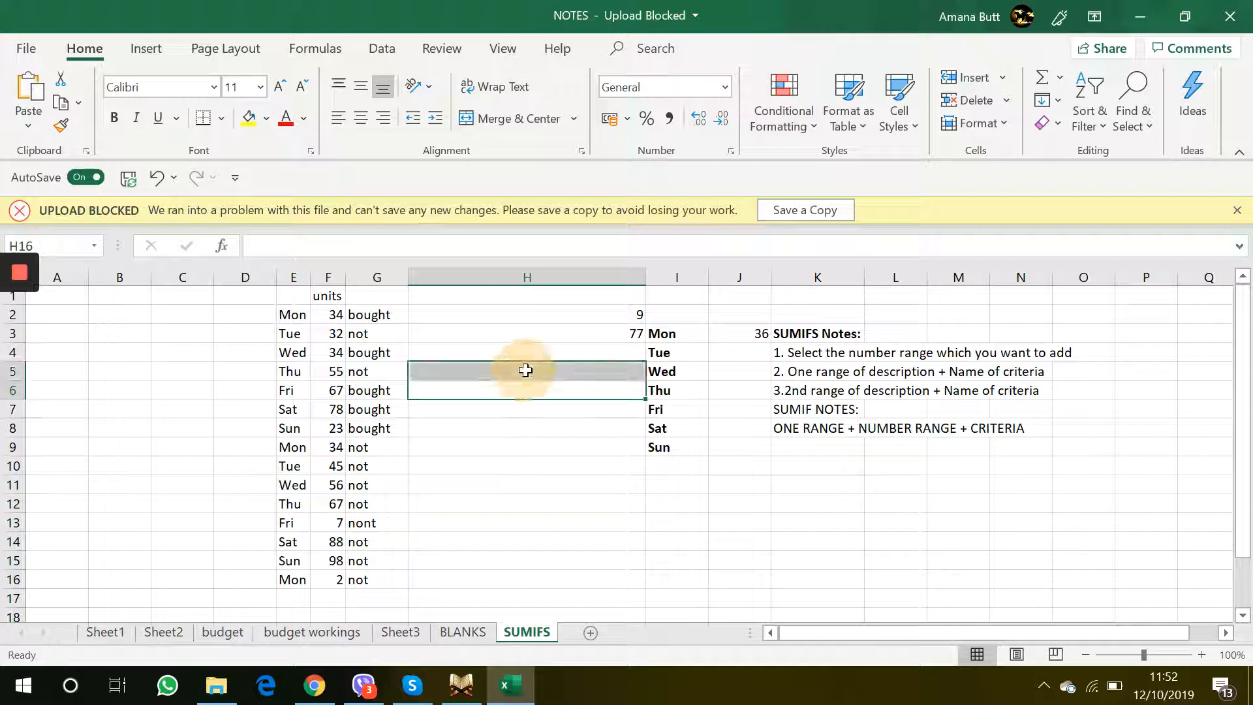
click(525, 371)
text(=)
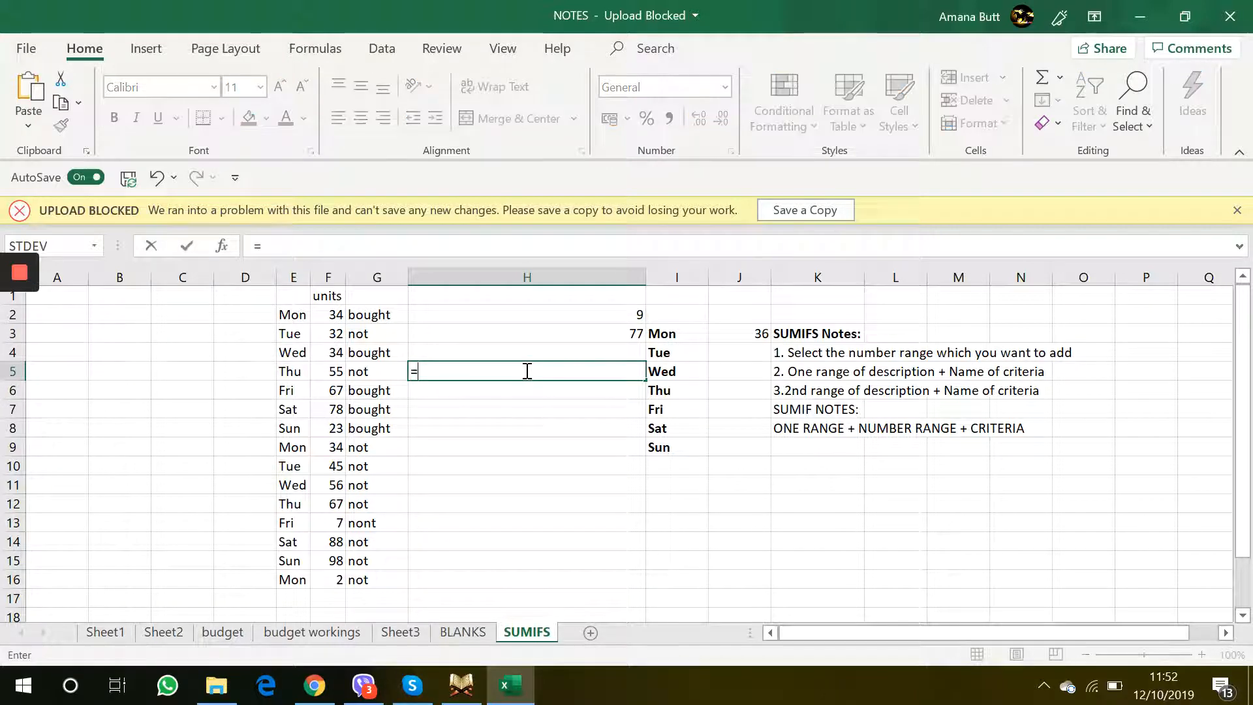
text(sumi)
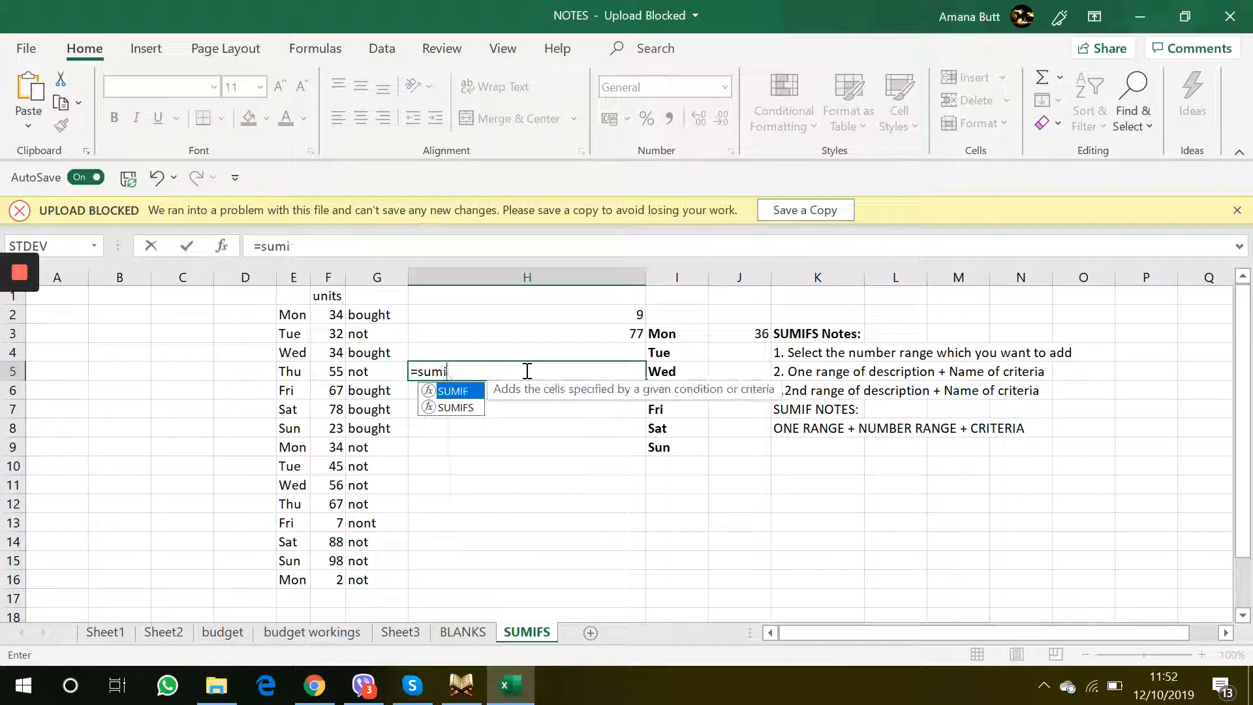
text(f)
double_click(460, 392)
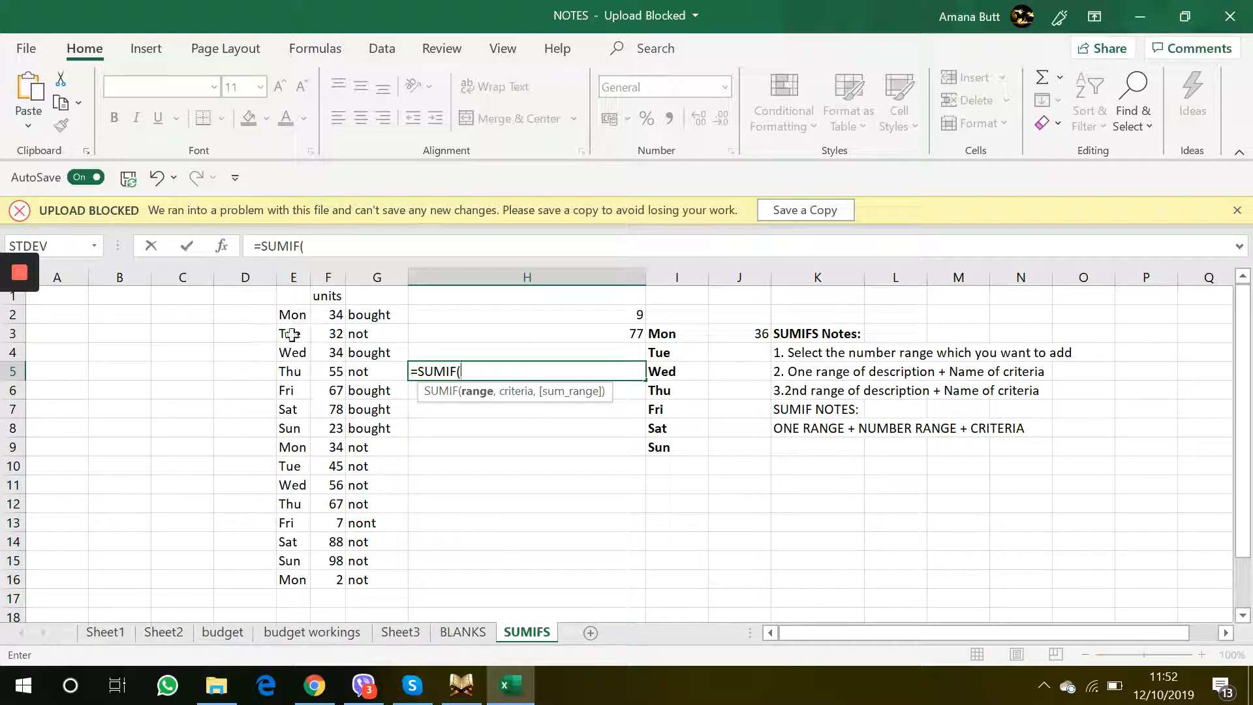
drag(291, 315, 292, 582)
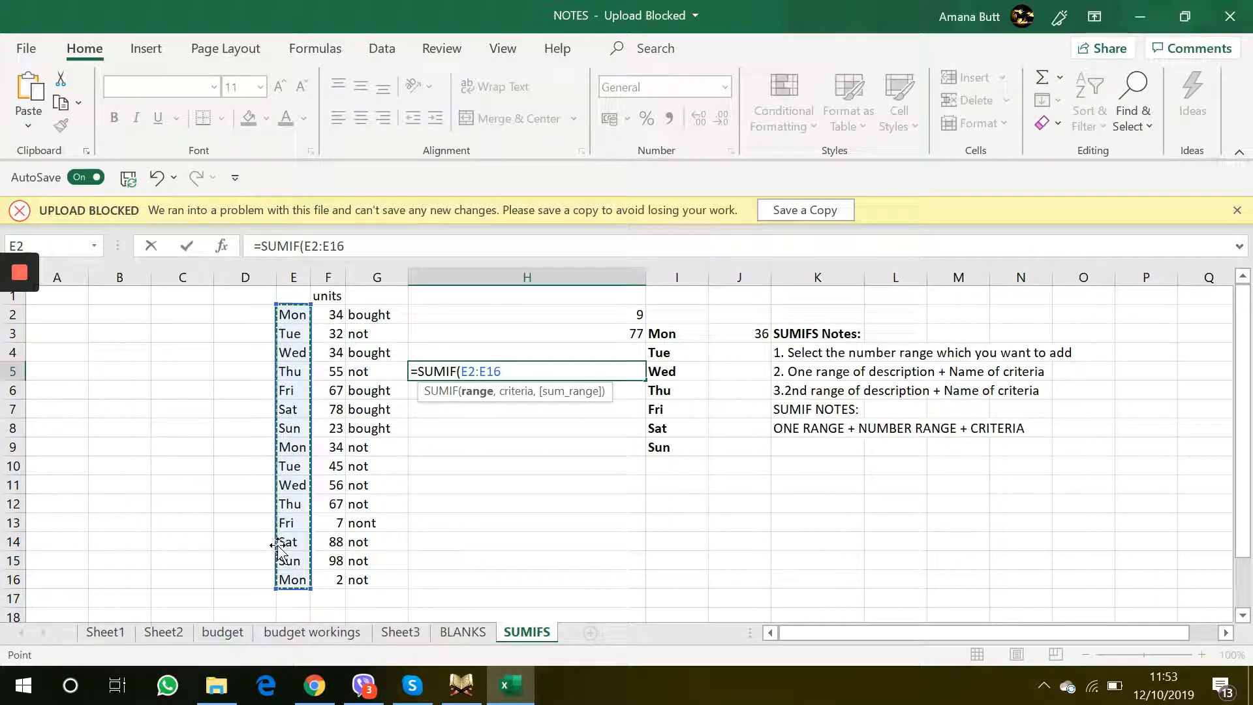
text(,)
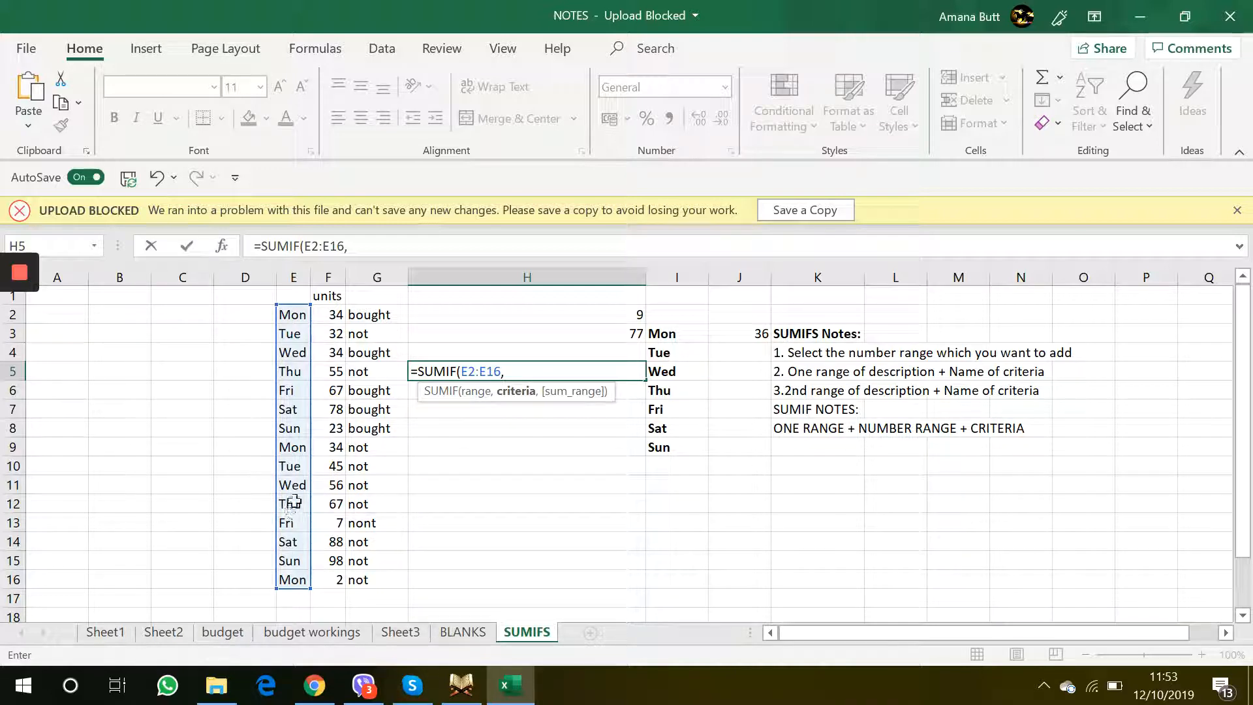
click(296, 410)
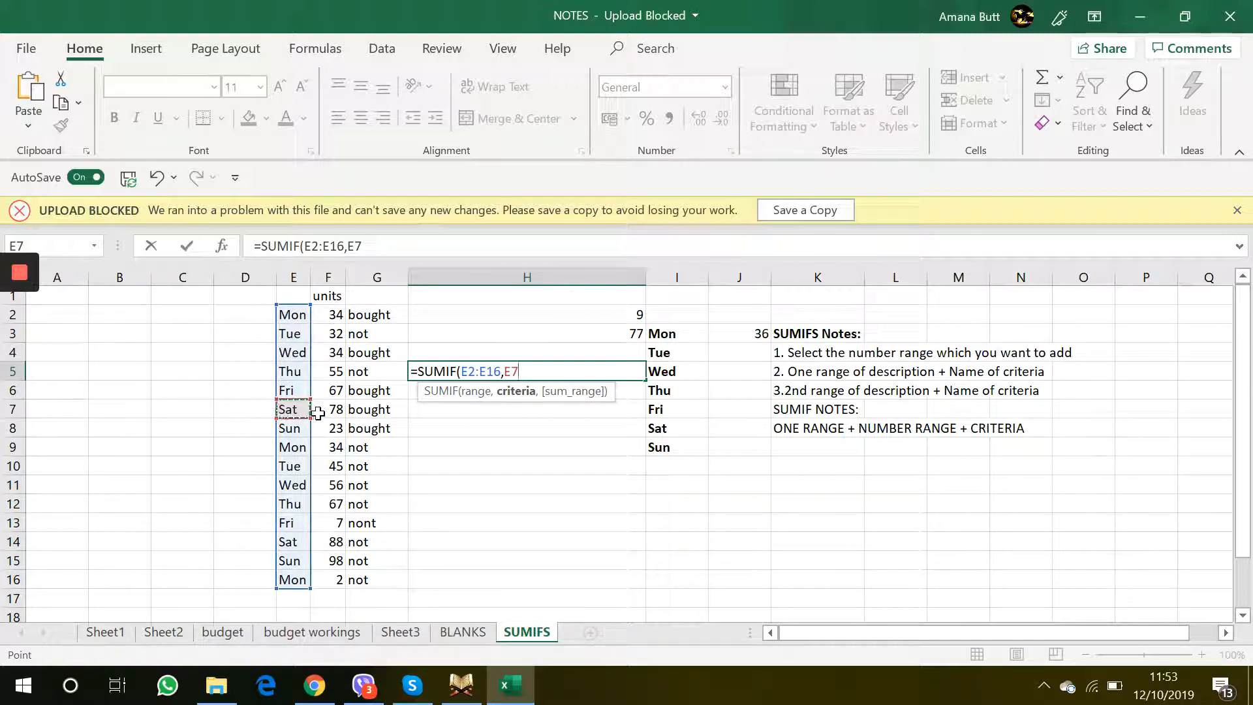
text(,)
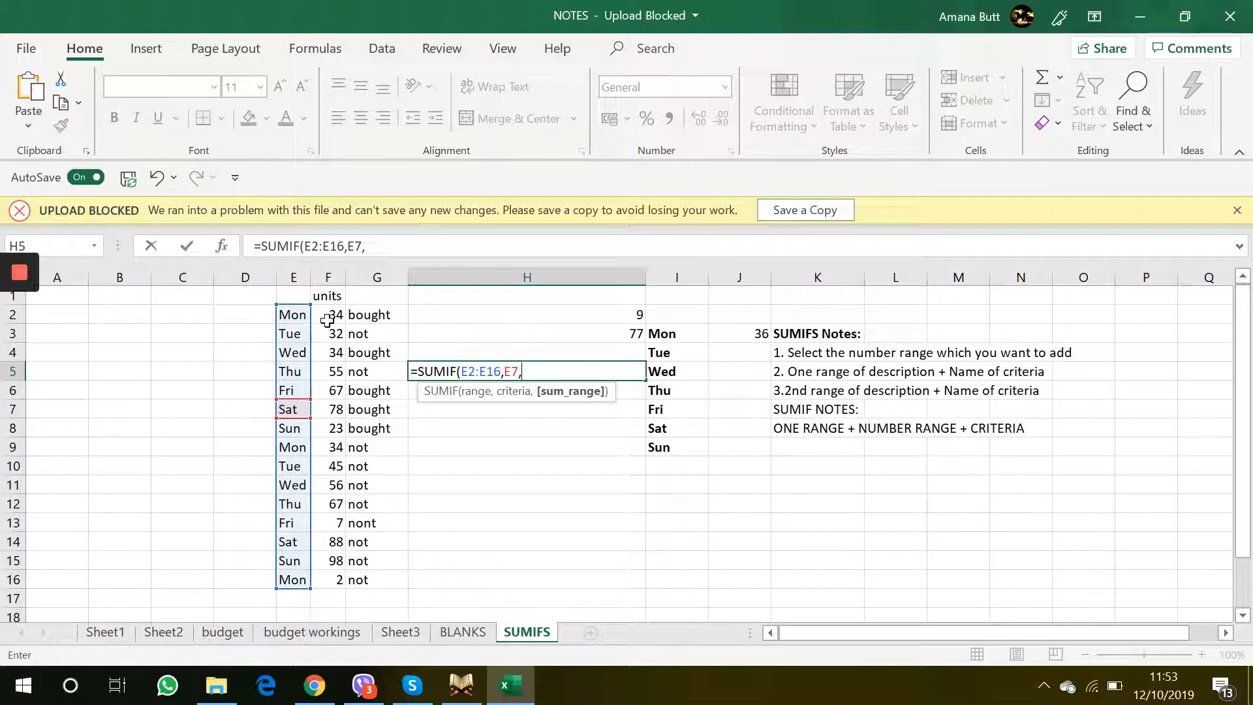
drag(327, 320, 334, 581)
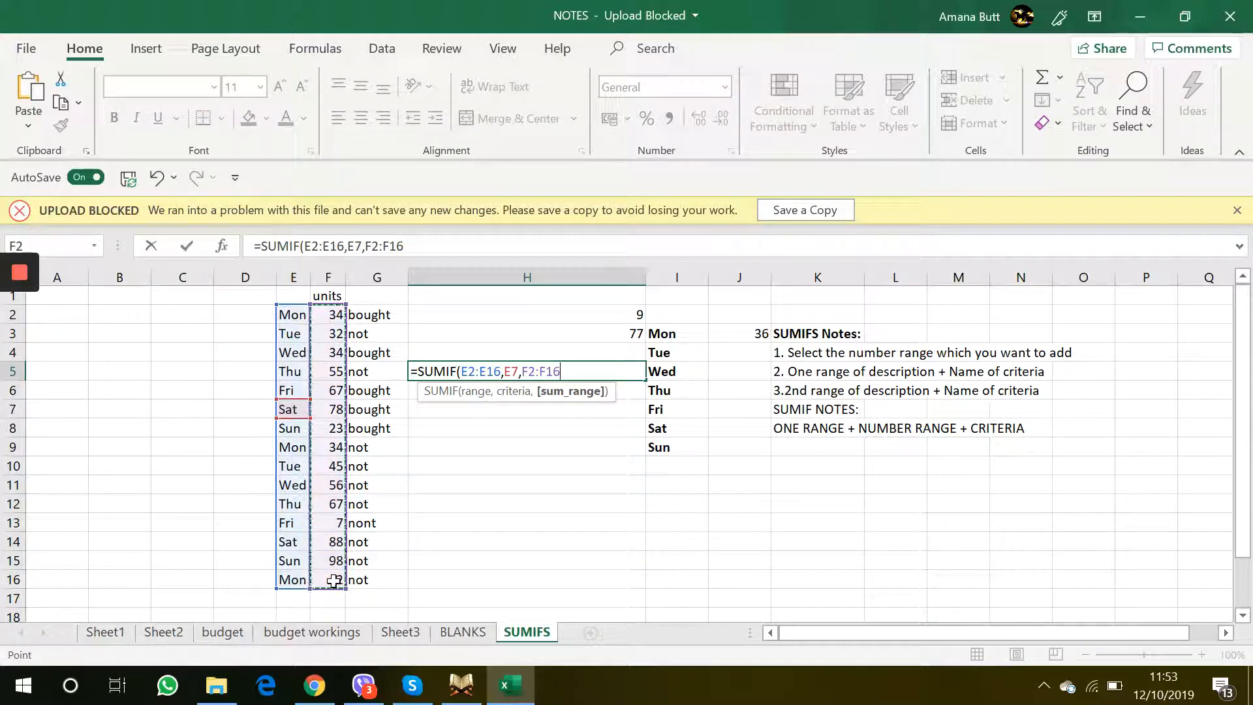
key(Return)
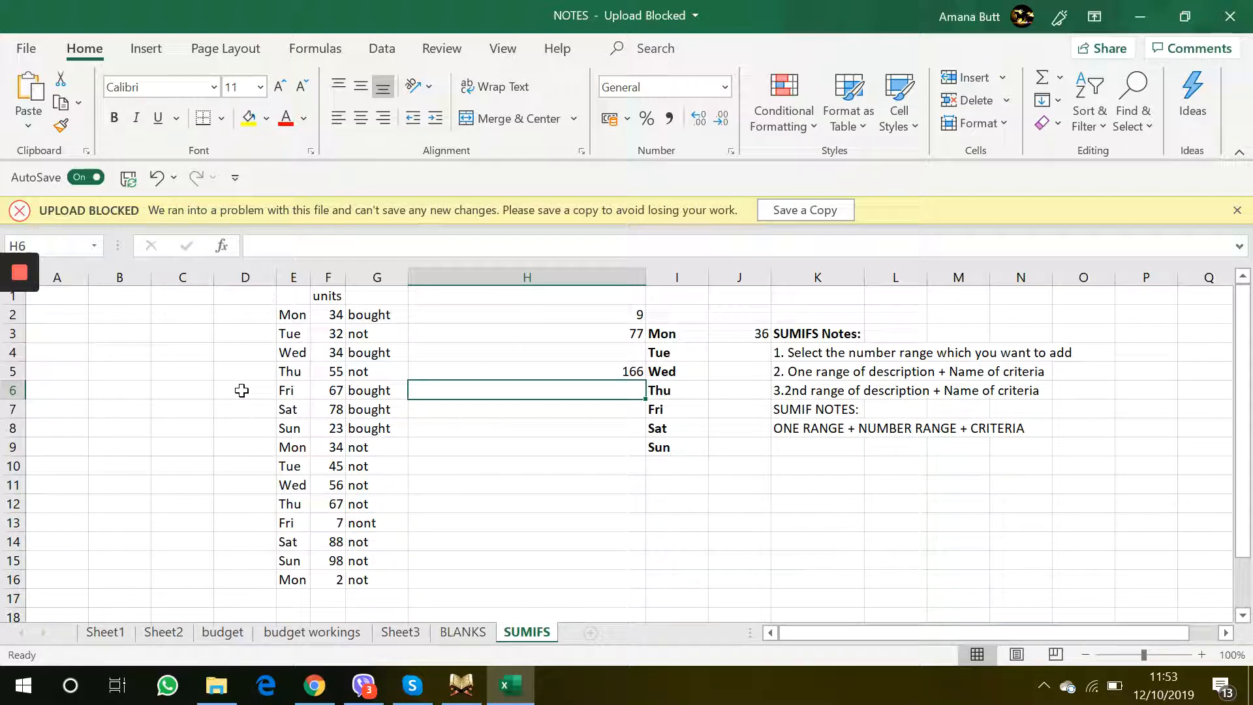
- Check the sum of the two Saturday values in F7 and F14 against H5 and review the formula there
click(332, 409)
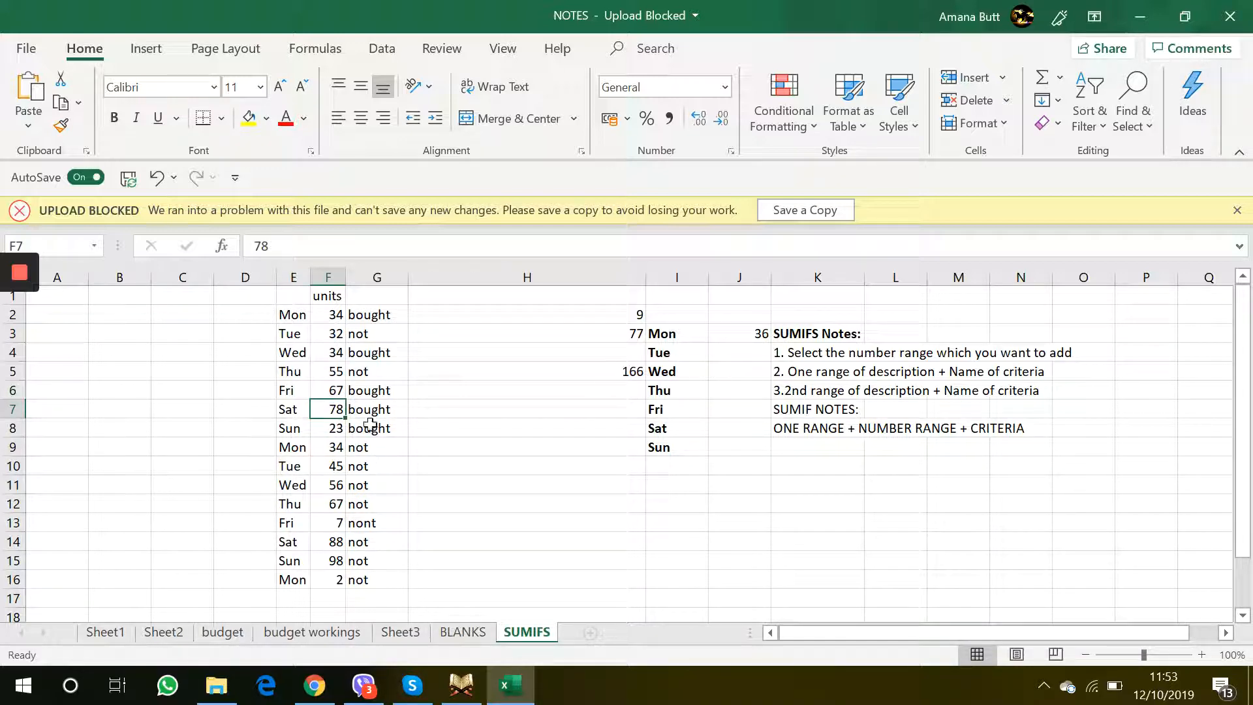
ctrl+click(333, 544)
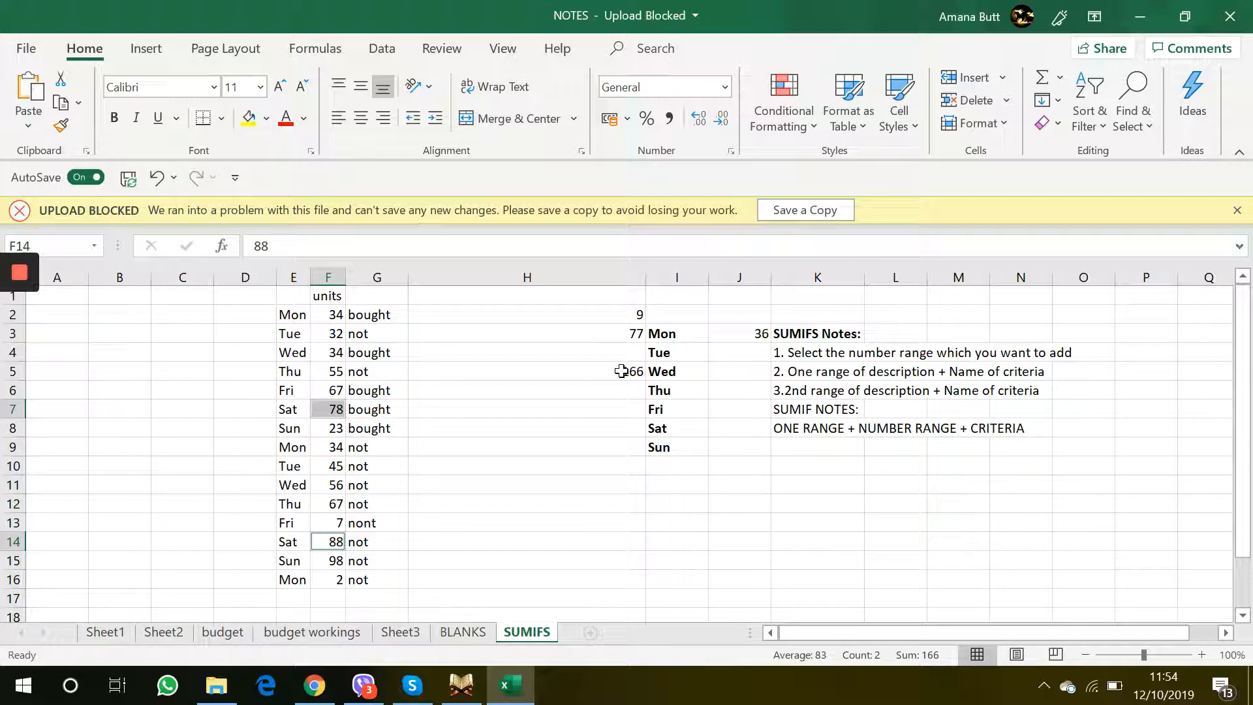
click(548, 466)
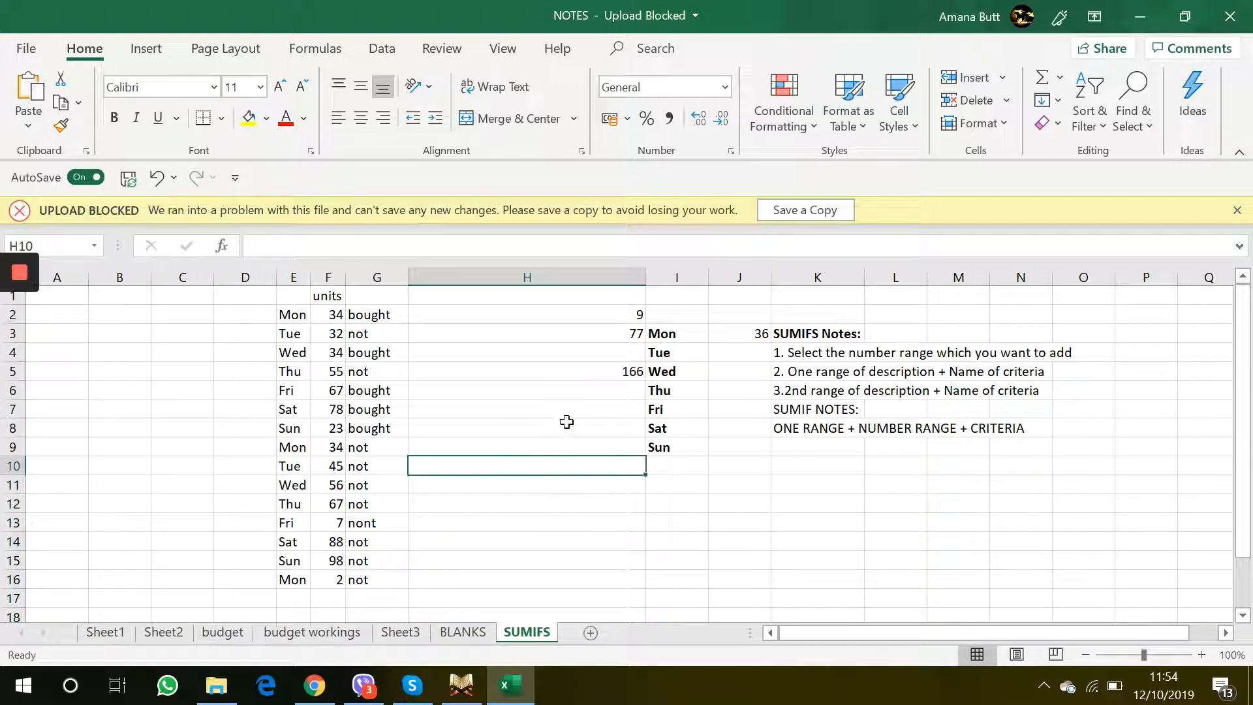
double_click(588, 372)
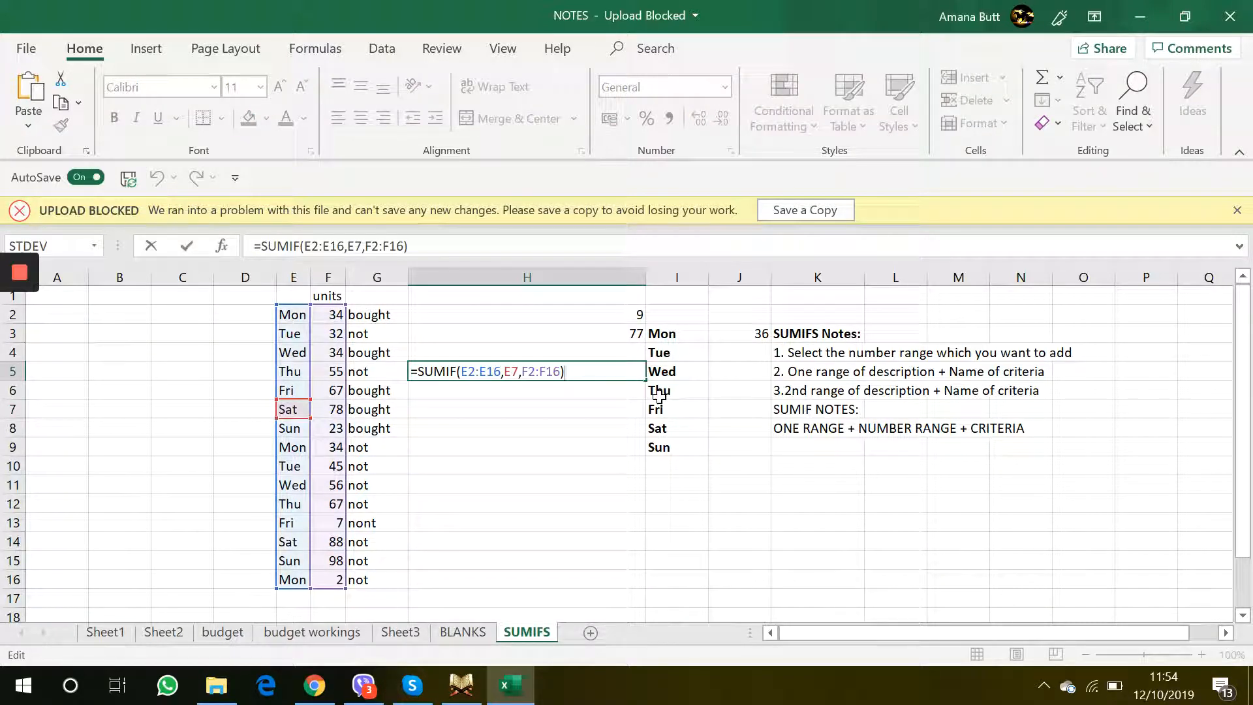
key(Return)
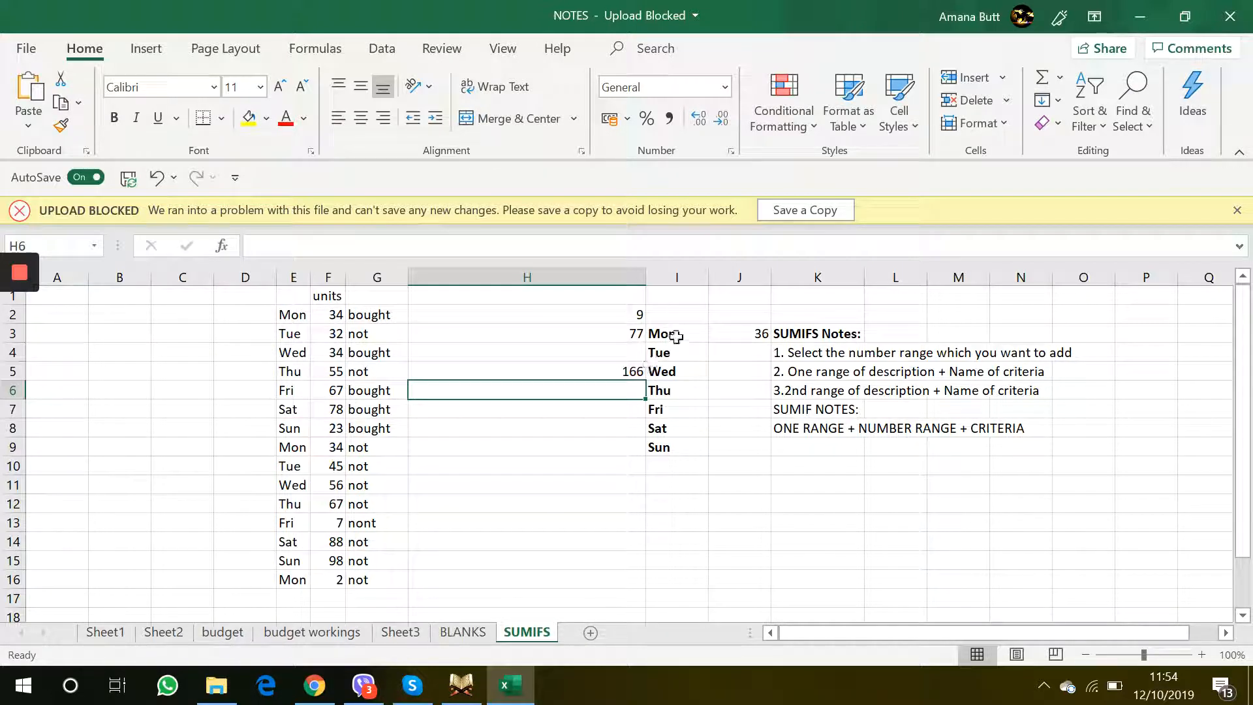
- Clear the weekday labels in I3:I9 and enter the labels "SAT units" in I5 and "Wed units" in I6
drag(676, 336, 671, 447)
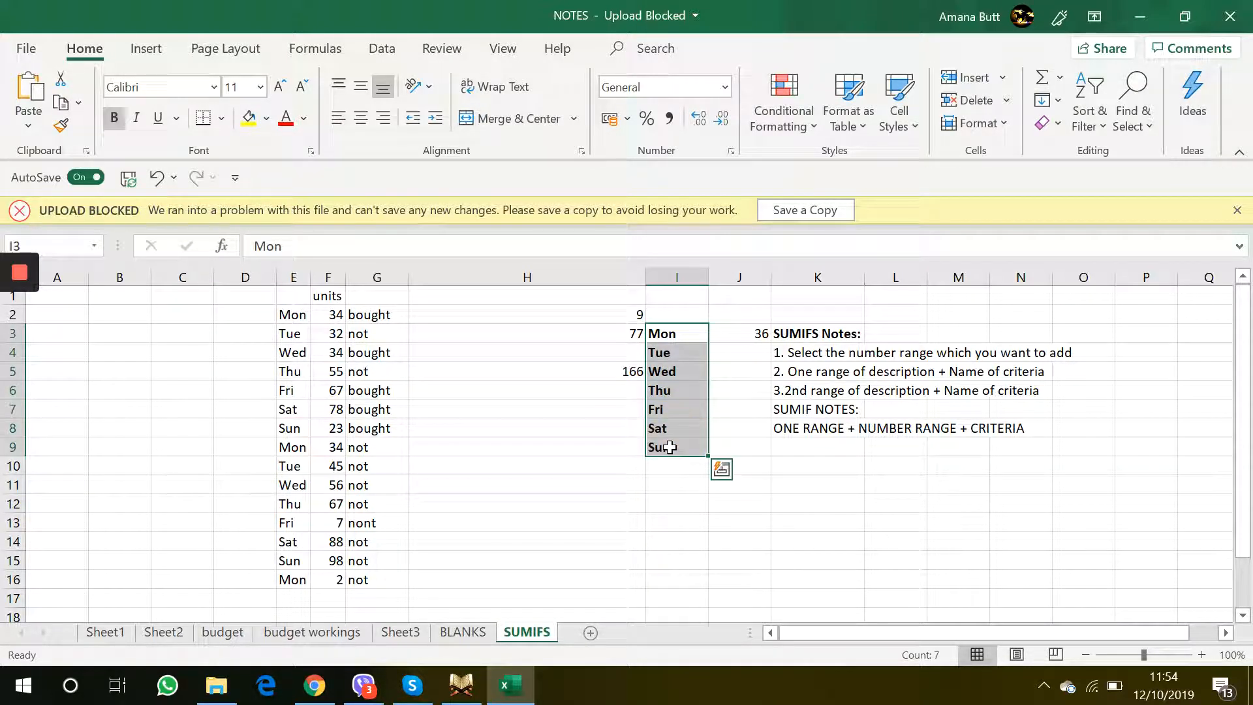
key(Delete)
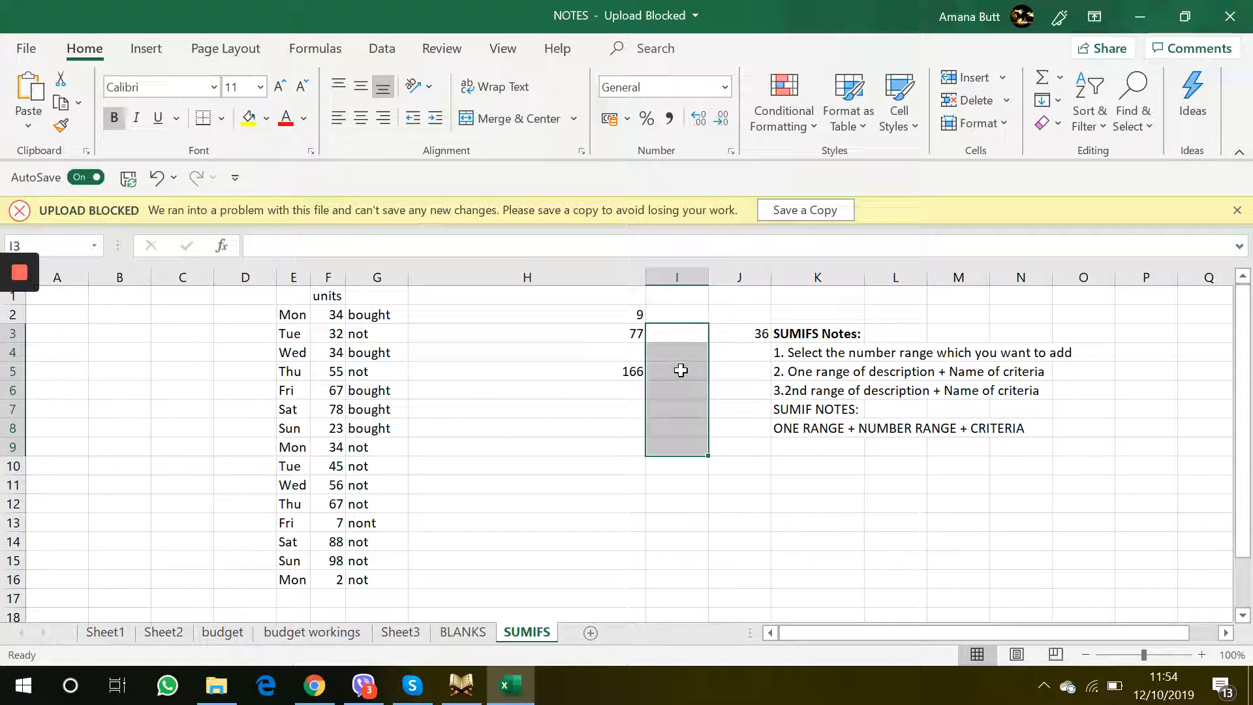
click(680, 370)
text(SAT)
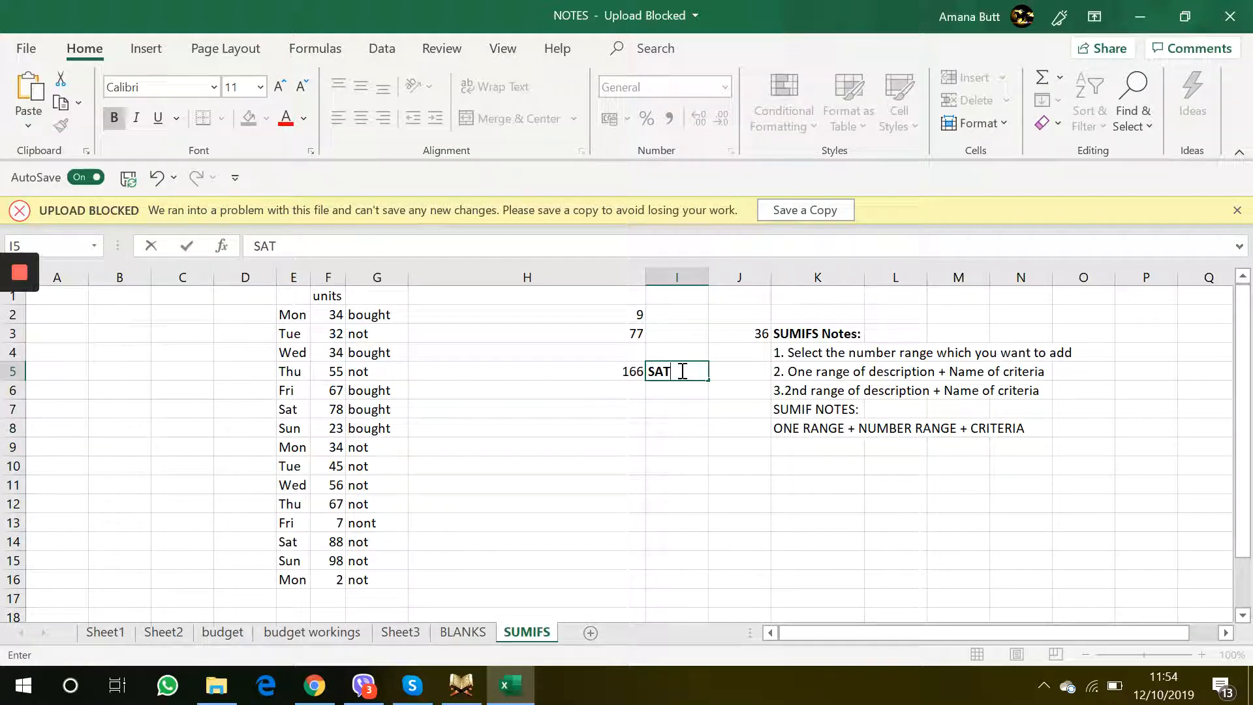
text( units)
click(665, 390)
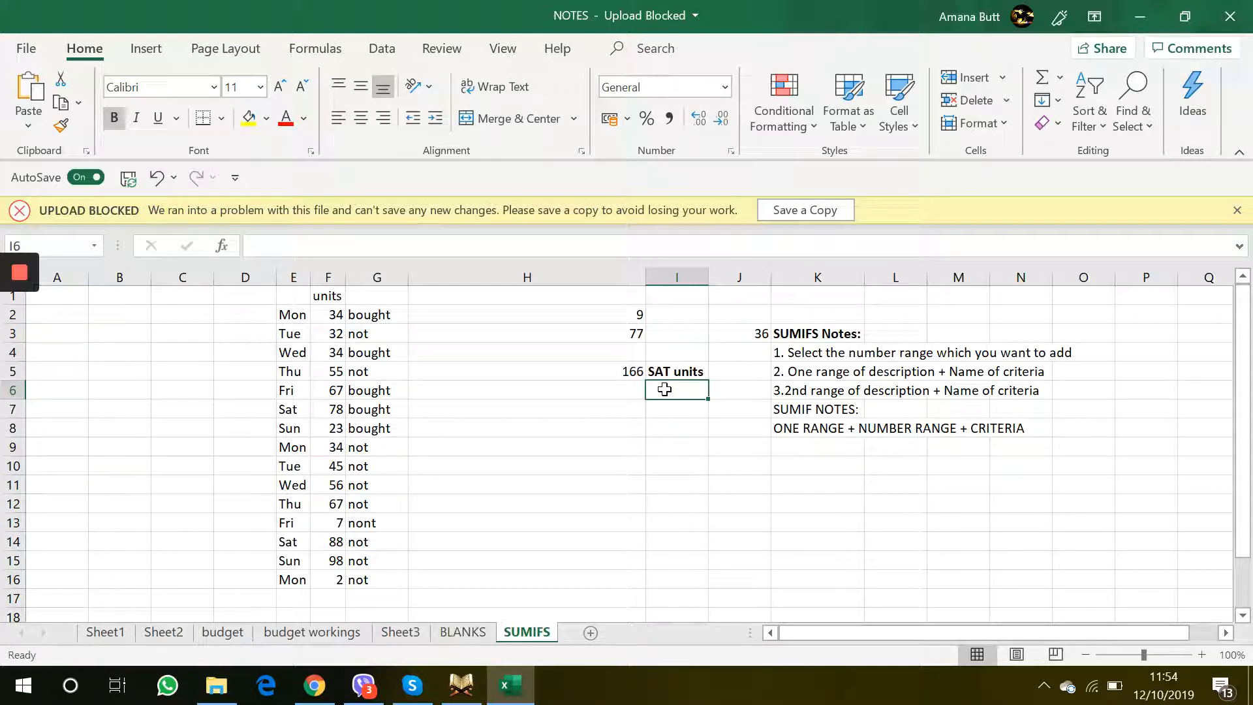
text(Wed)
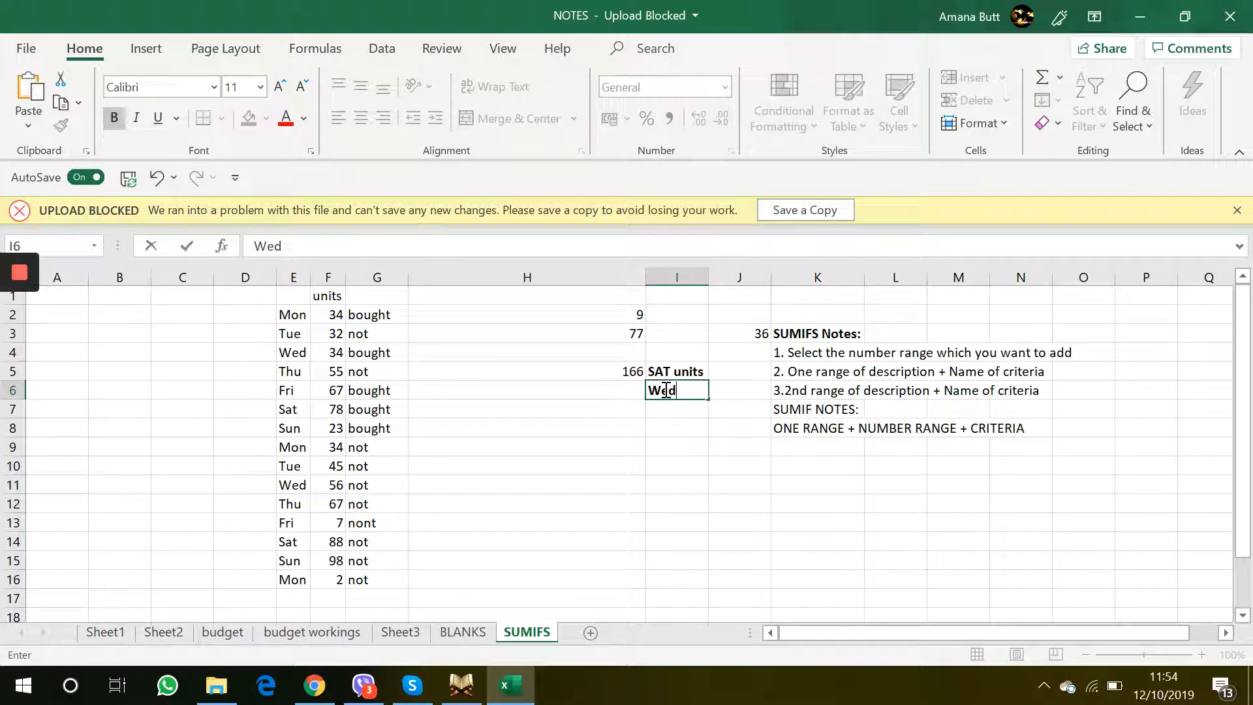
text( units)
- Enter the formula =SUMIF(E2:E16,E4,F2:F16) in cell H6 to total the Wednesday units
click(627, 390)
text(=)
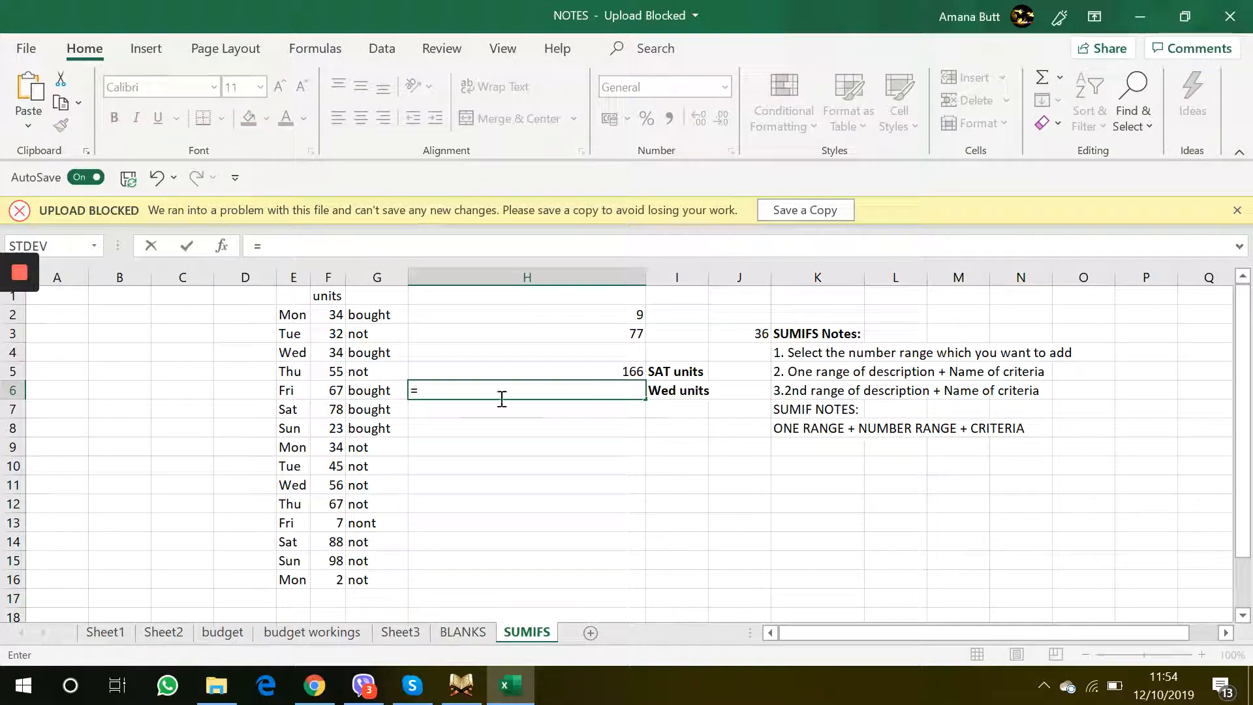
text(sumif)
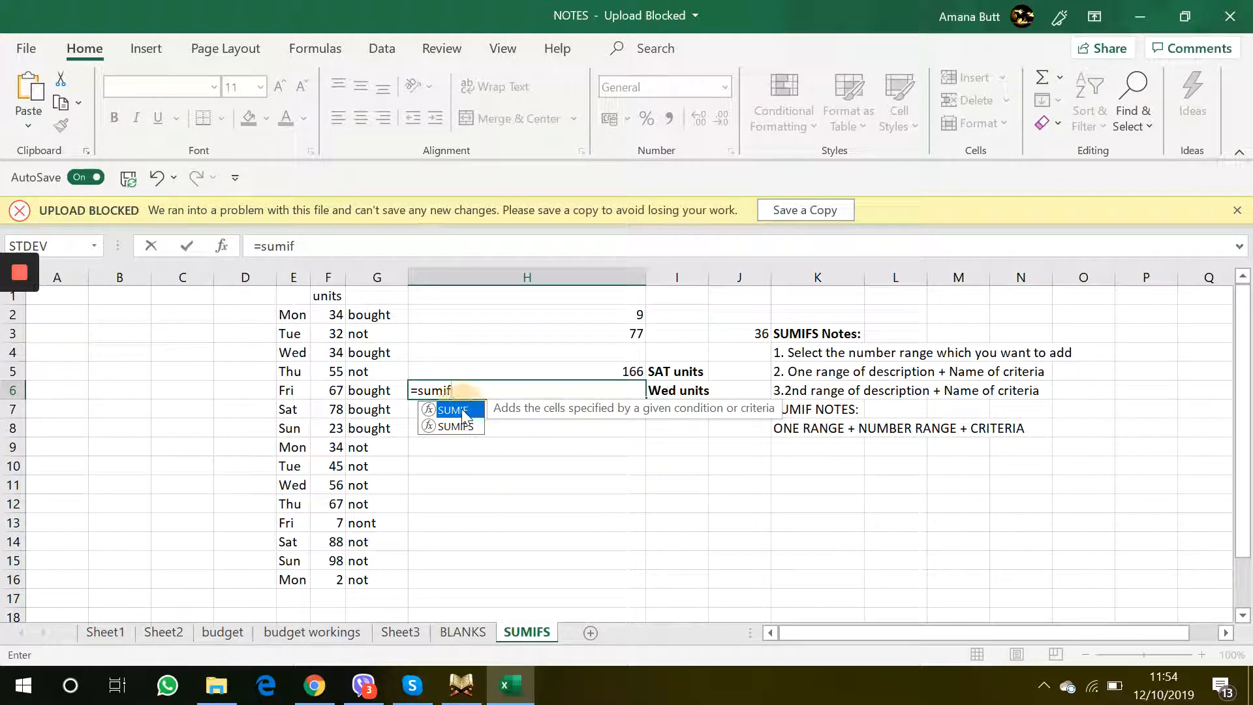
double_click(457, 410)
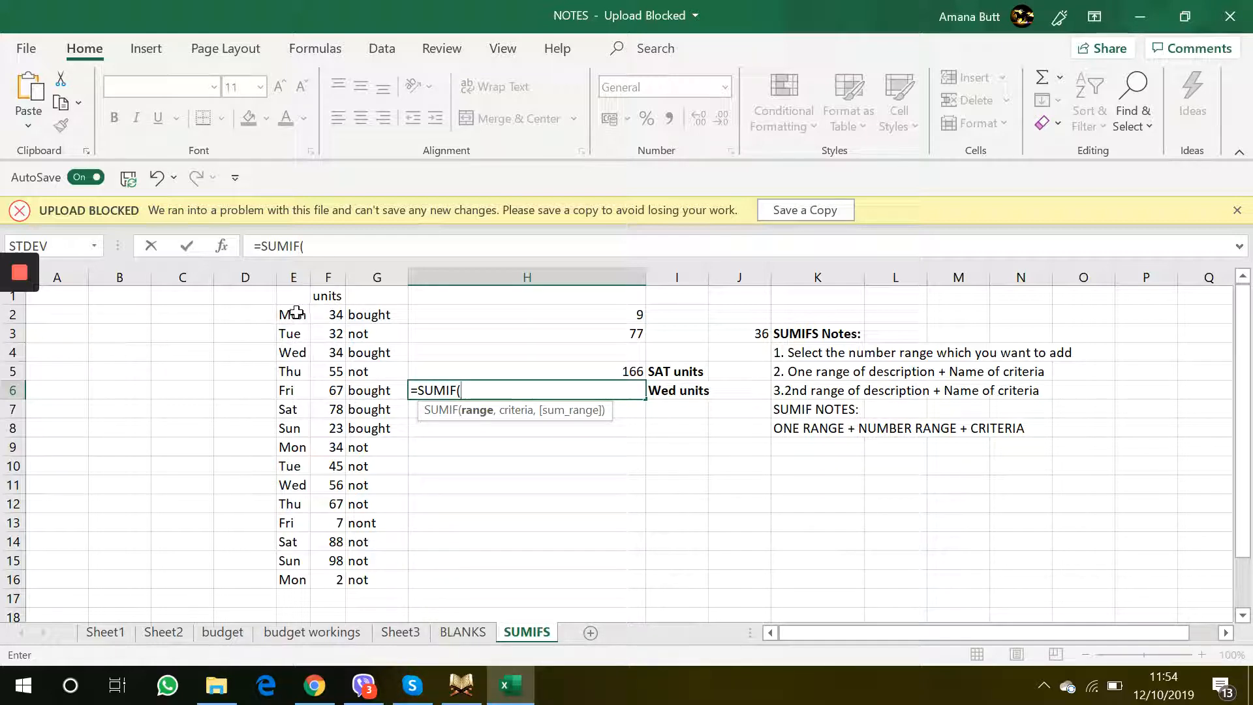
drag(296, 313, 295, 576)
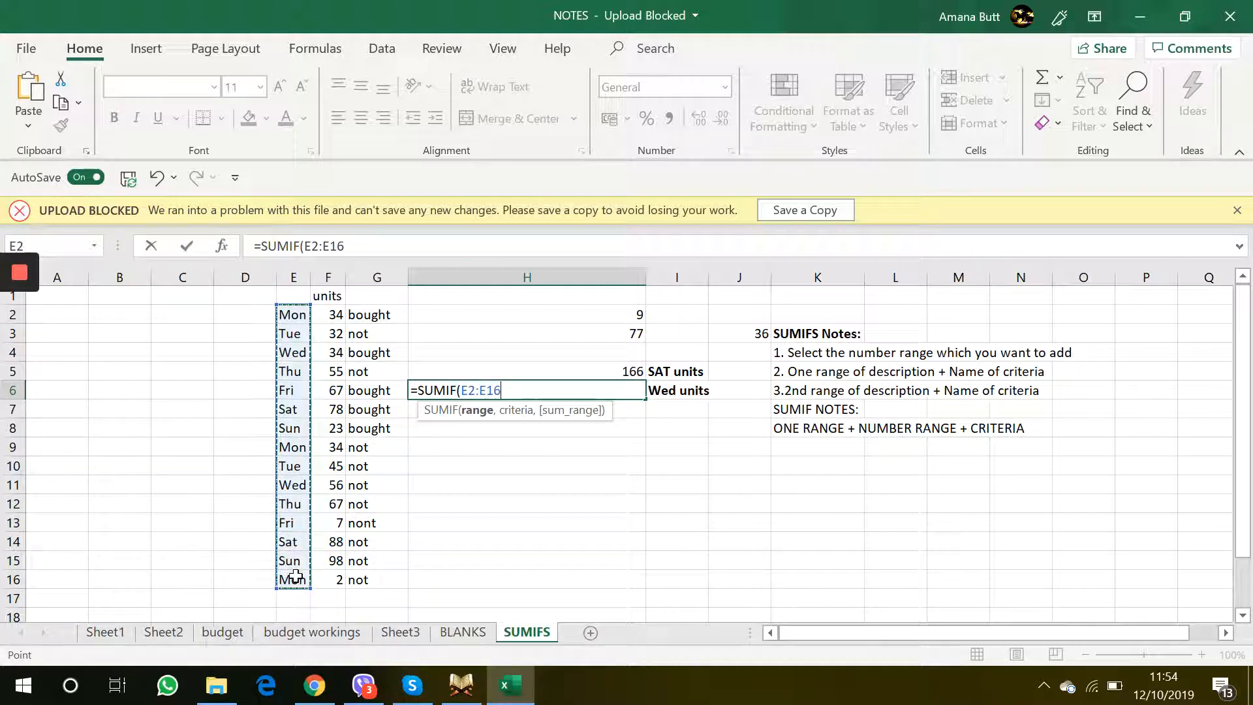
text(,)
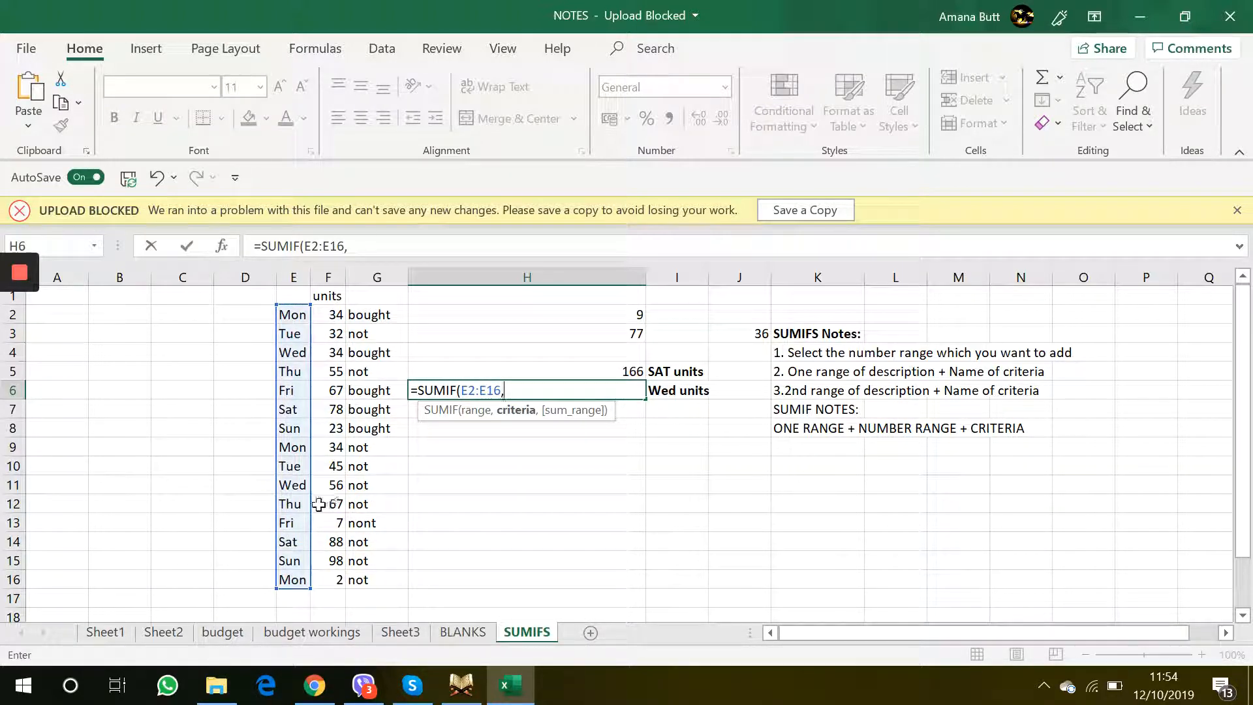
click(289, 355)
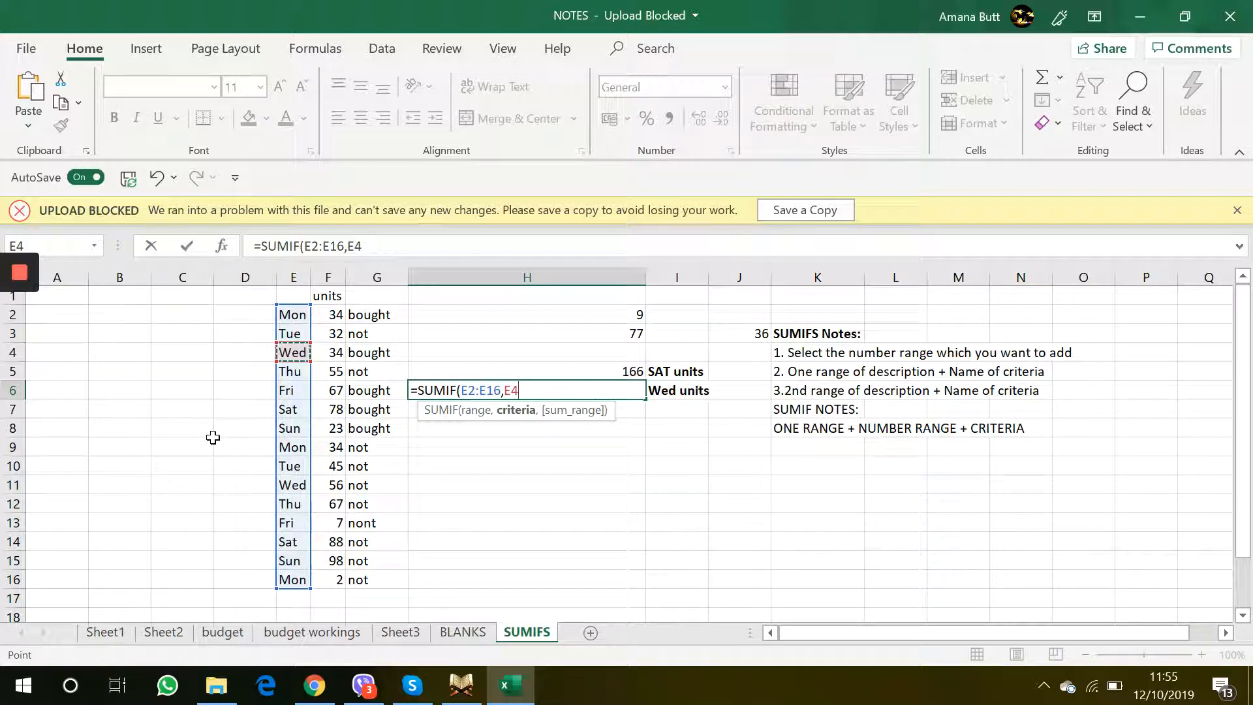
text(,)
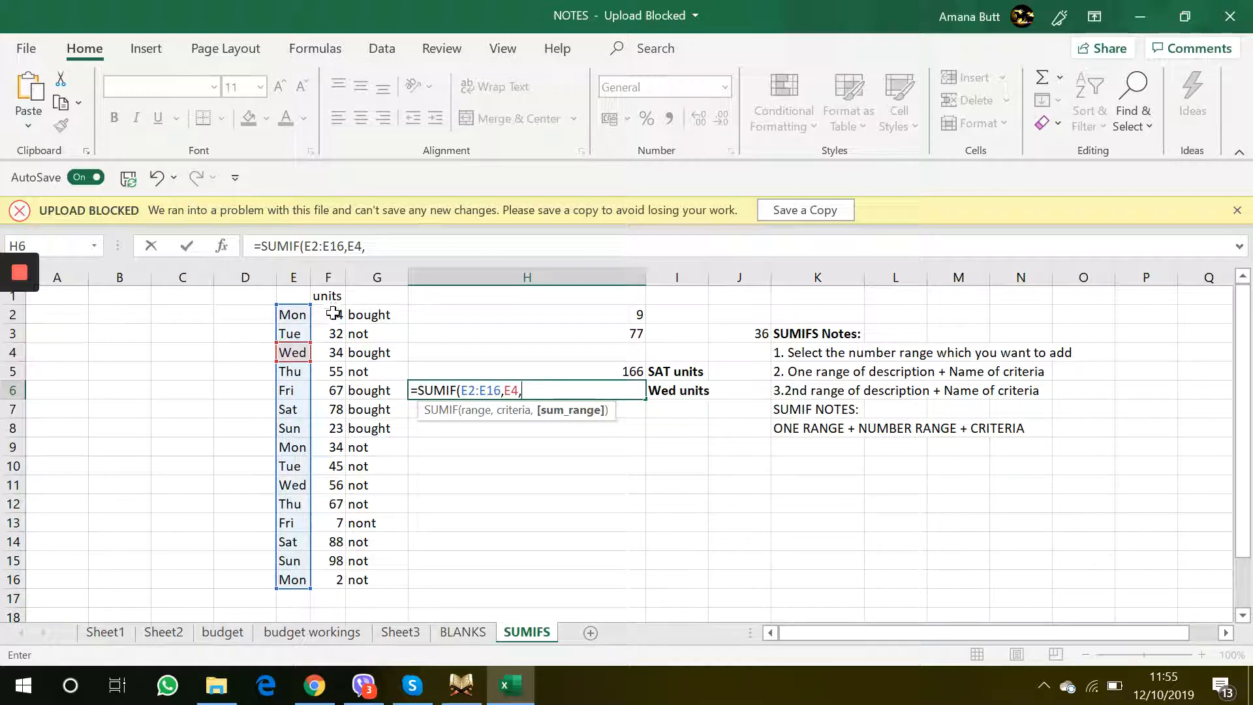
drag(333, 314, 332, 577)
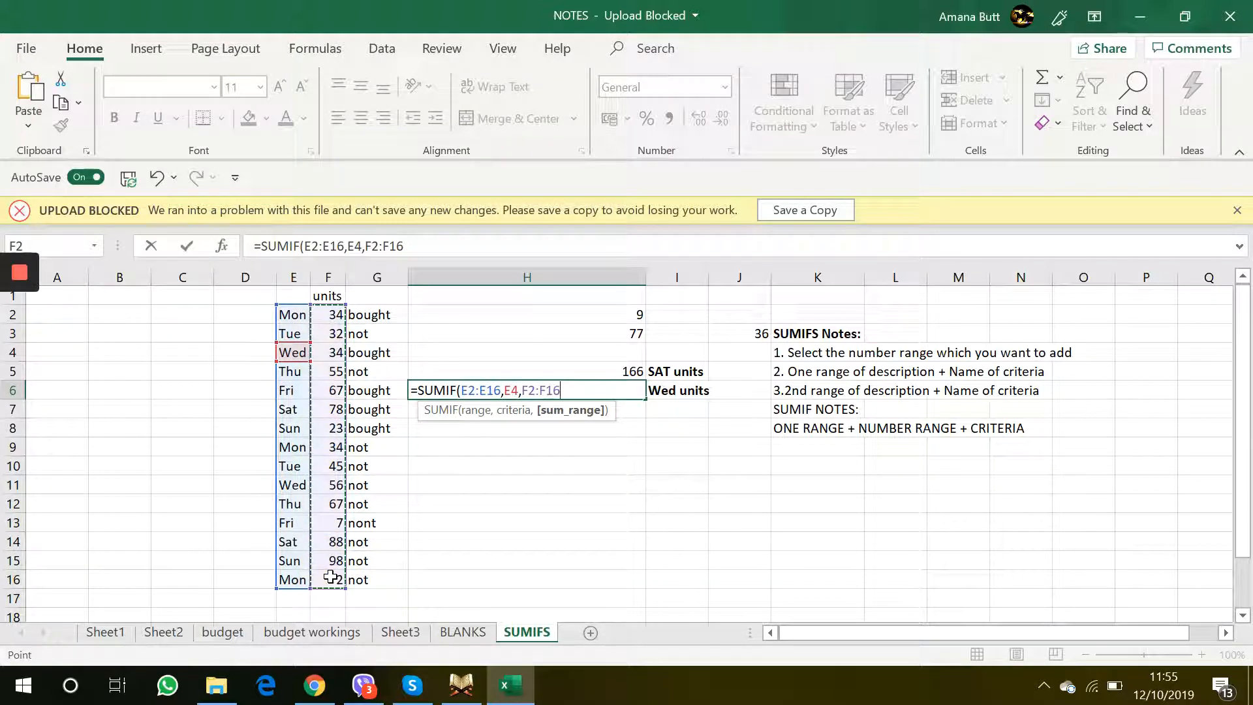
key(Return)
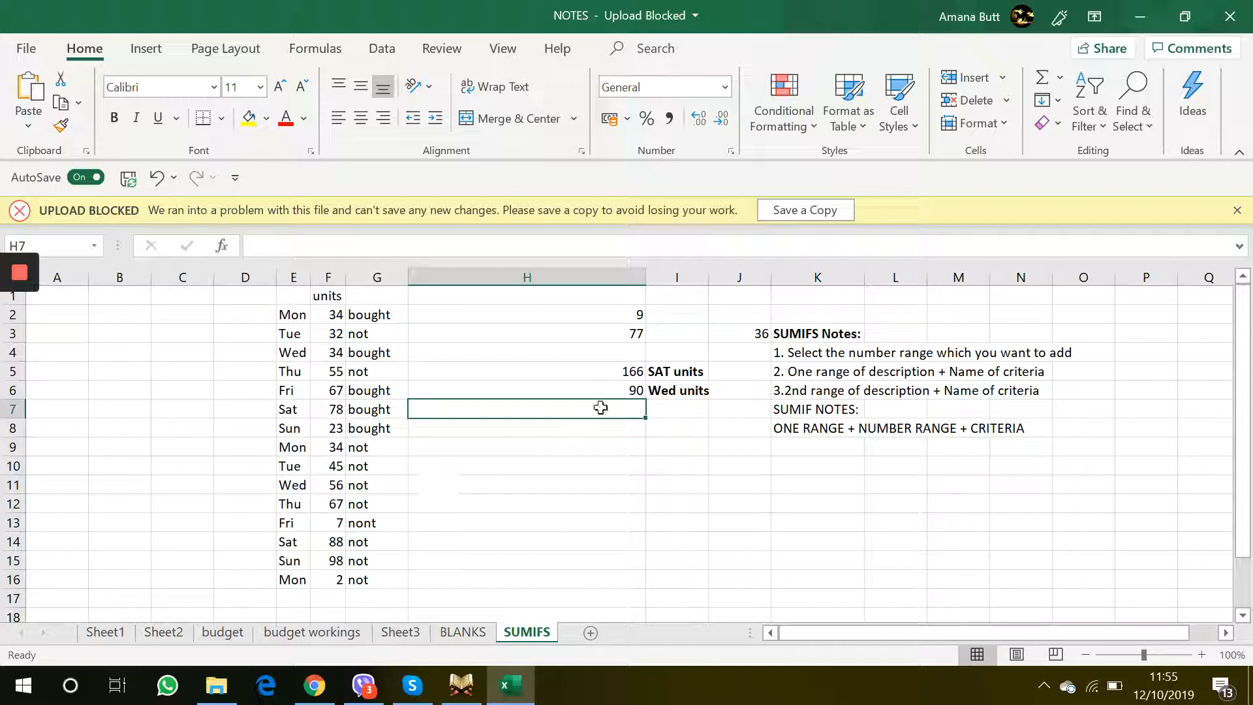
- Check the sum of the two Wednesday values in F4 and F11 against H6 and review the labelled totals
click(672, 391)
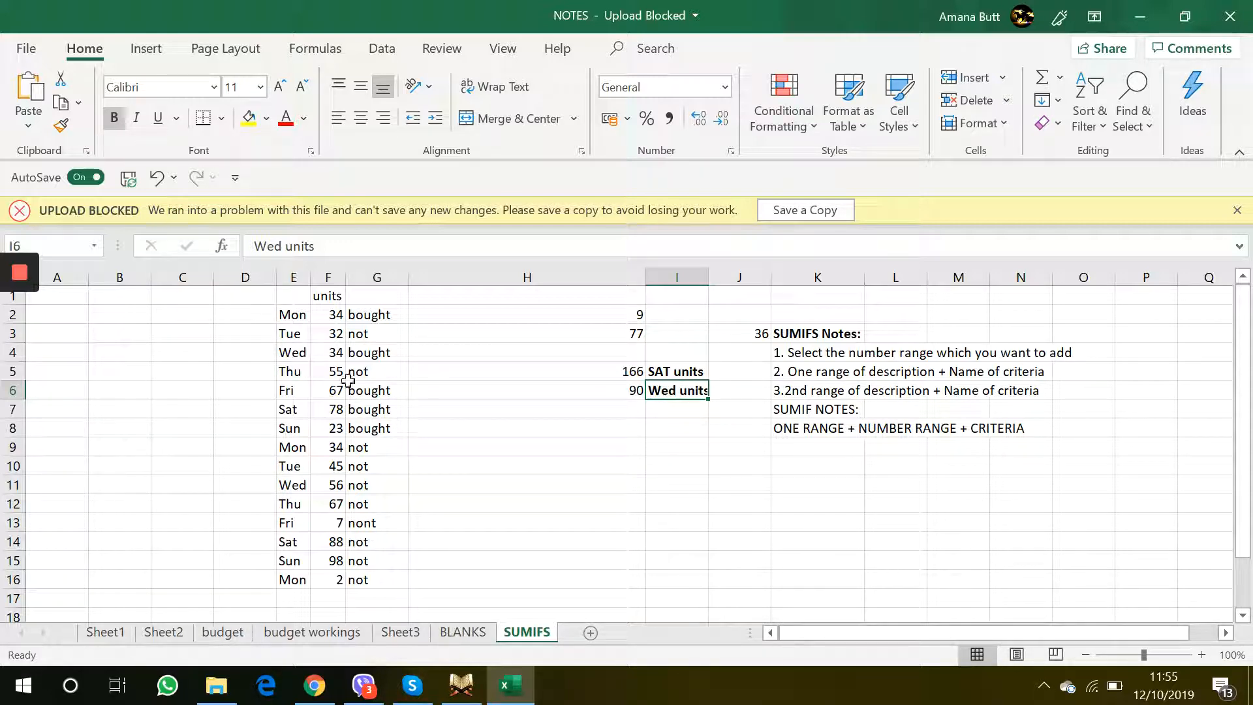
click(292, 352)
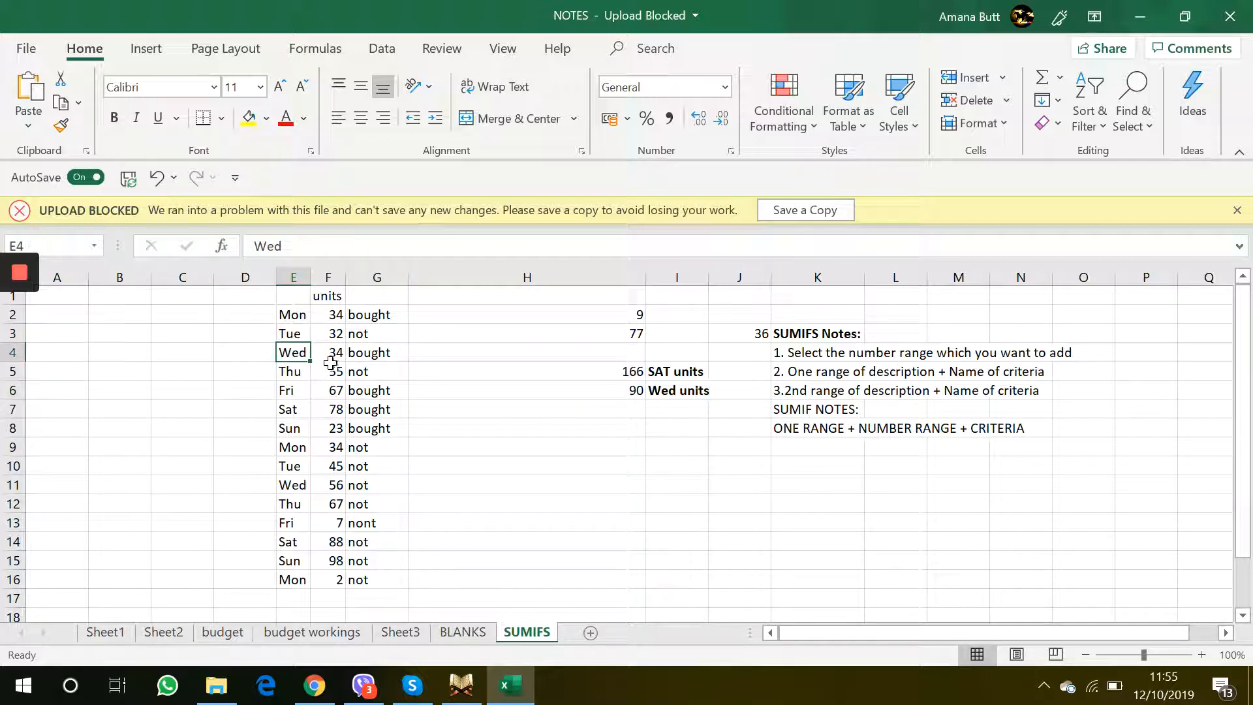
click(332, 352)
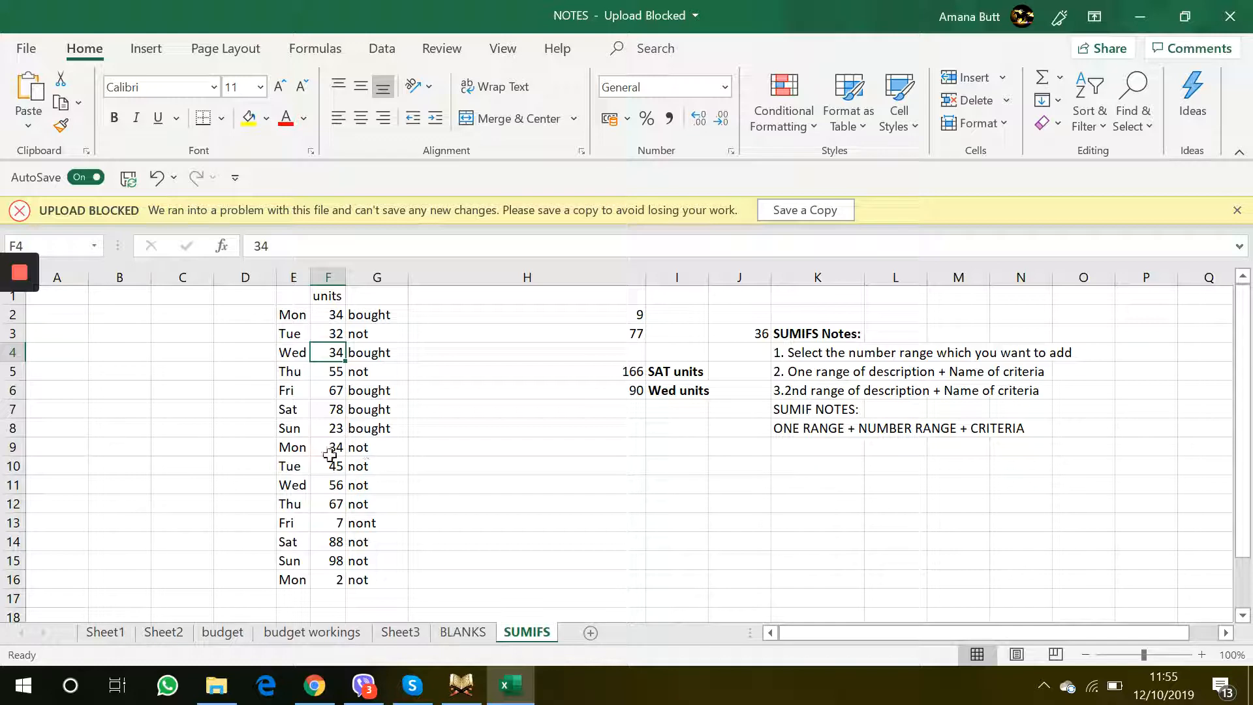
ctrl+click(329, 485)
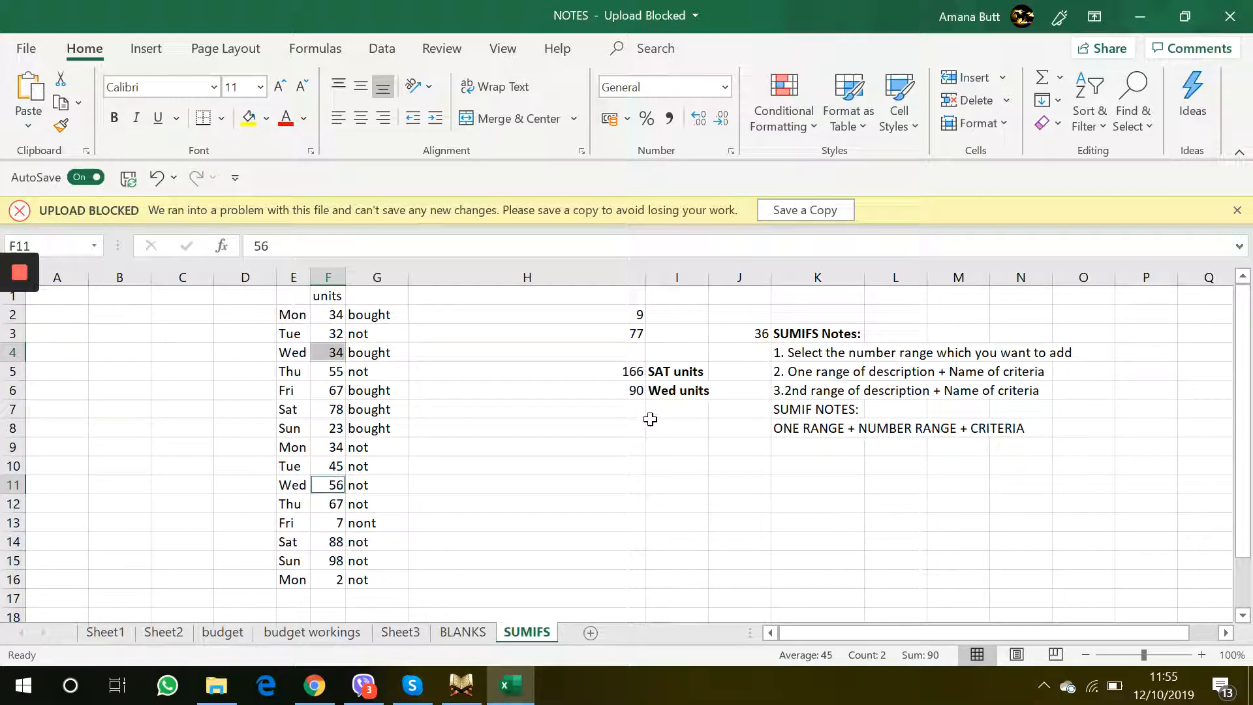
click(653, 391)
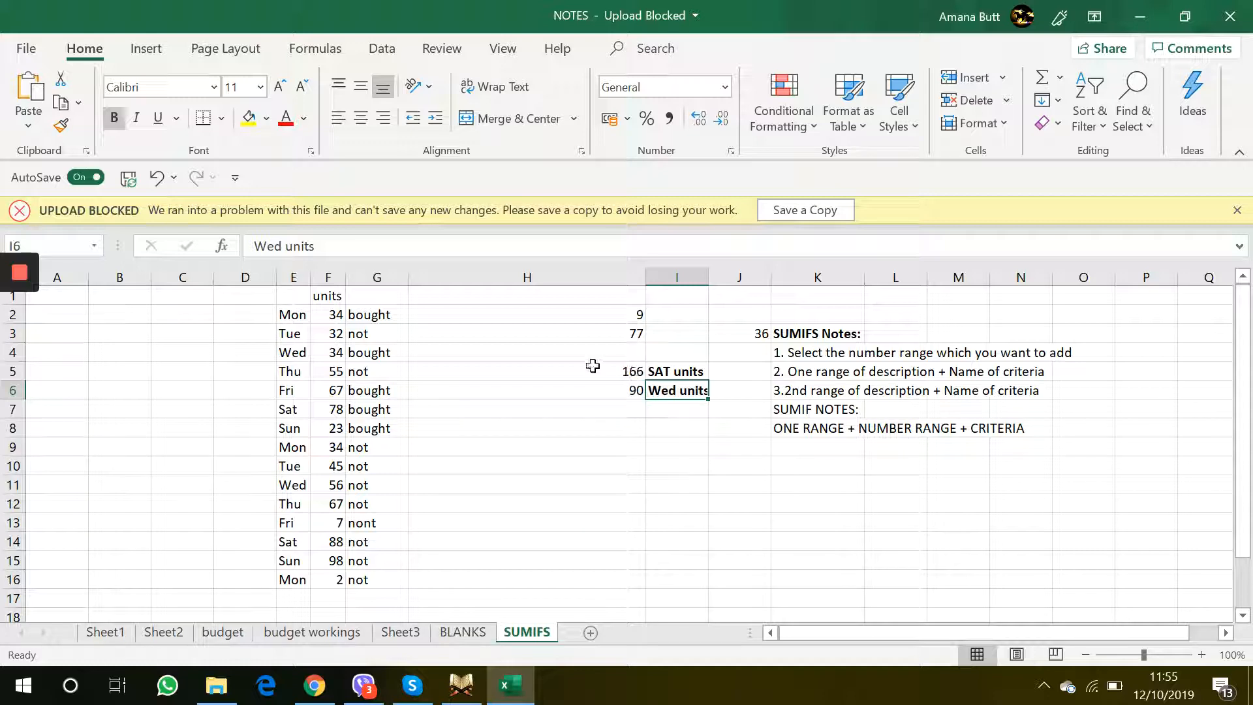
drag(593, 365, 669, 410)
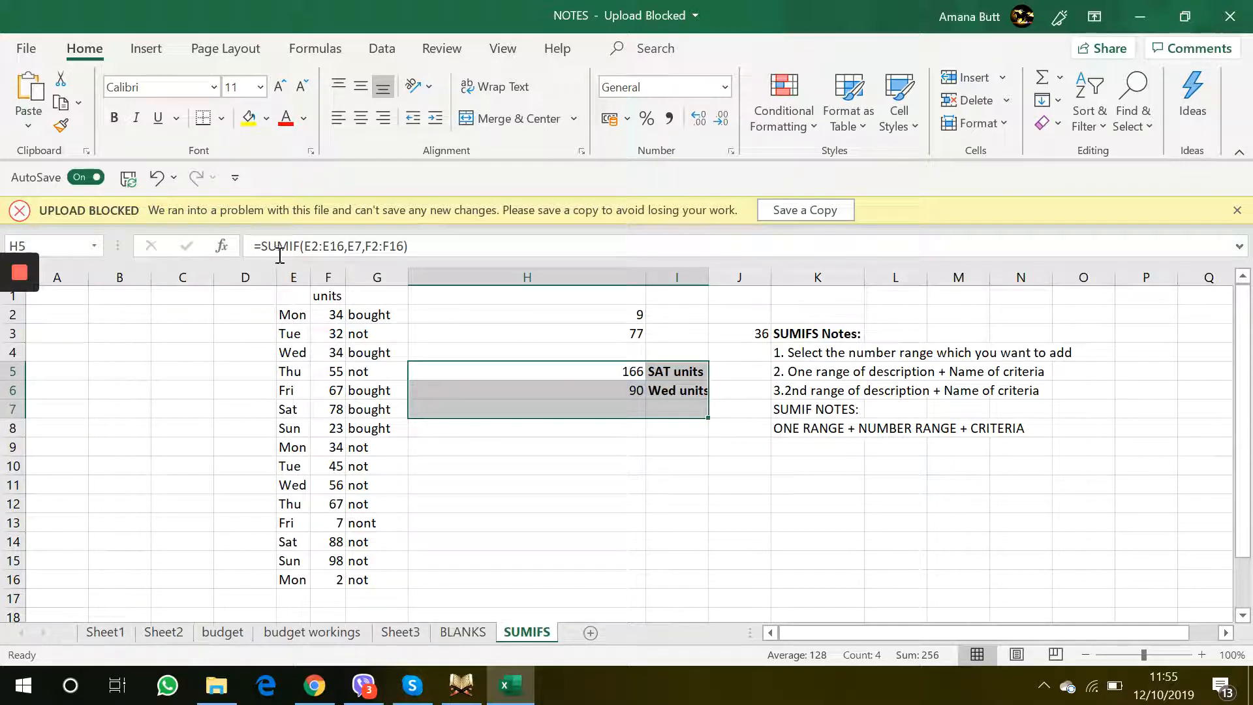
- Enter the formula =SUMIF(F2:F16,"=34") in cell H7 to total only the units equal to 34
drag(334, 316, 344, 589)
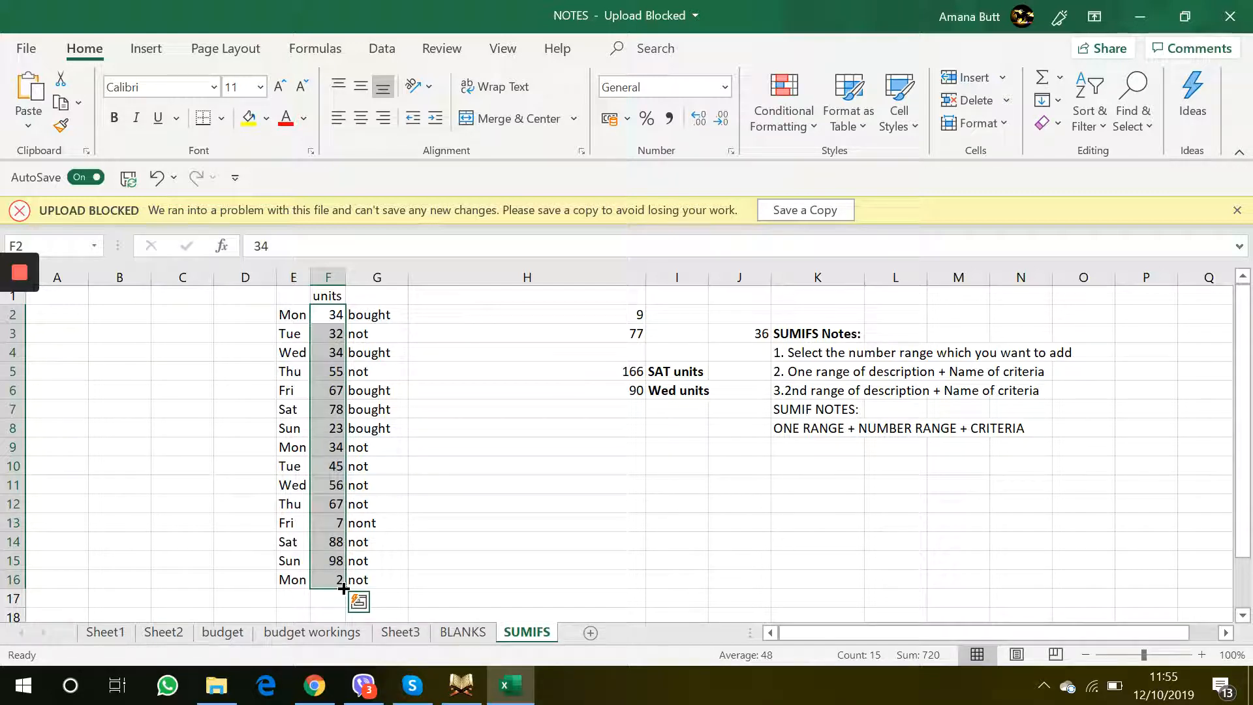
click(578, 450)
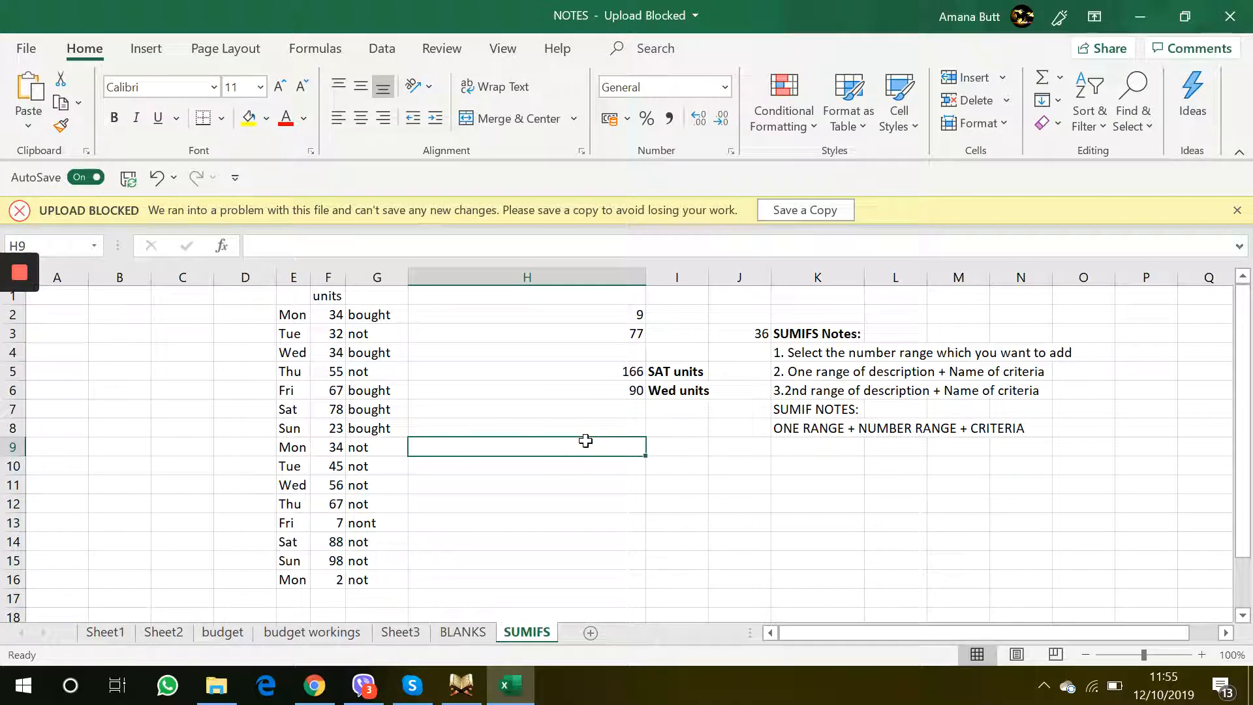
click(605, 405)
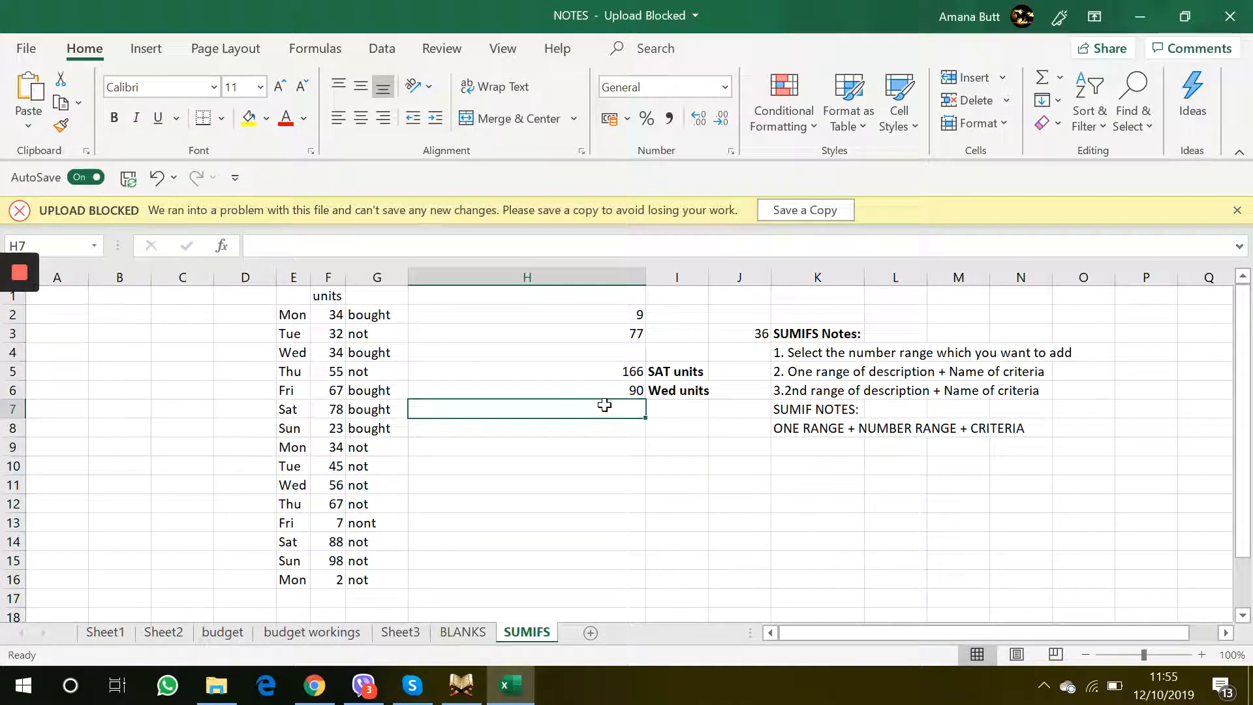
text(=sumif)
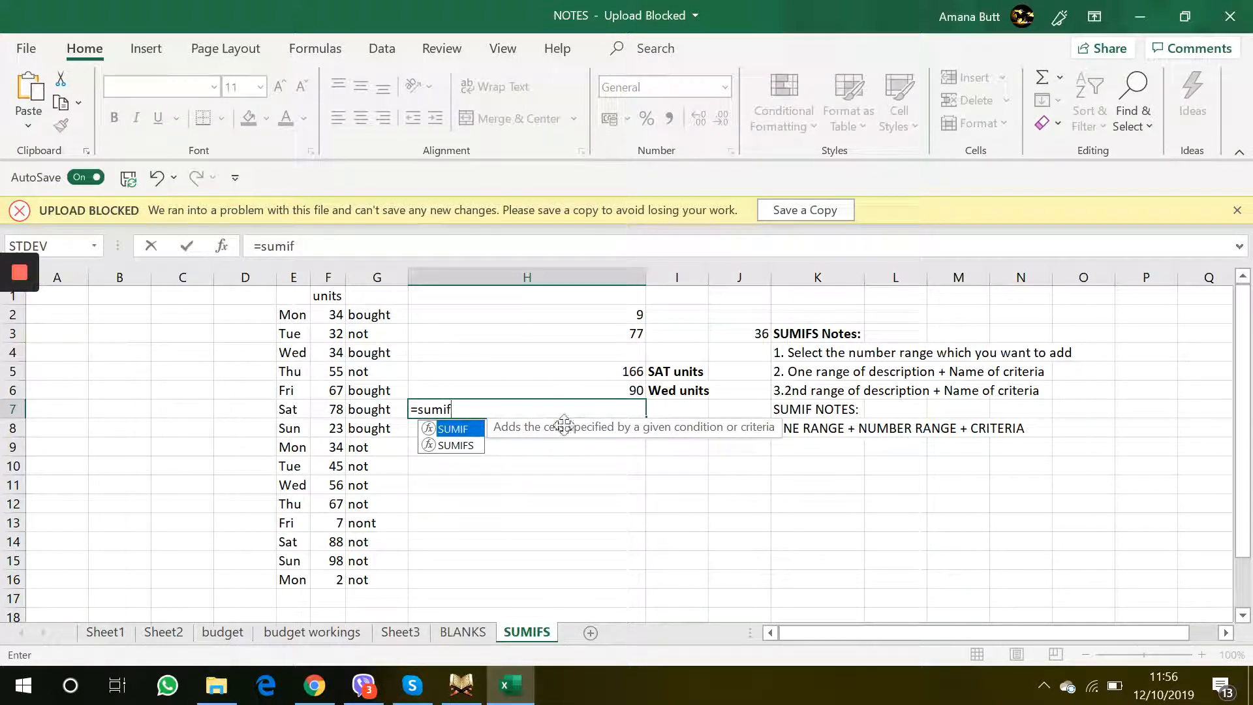
double_click(473, 432)
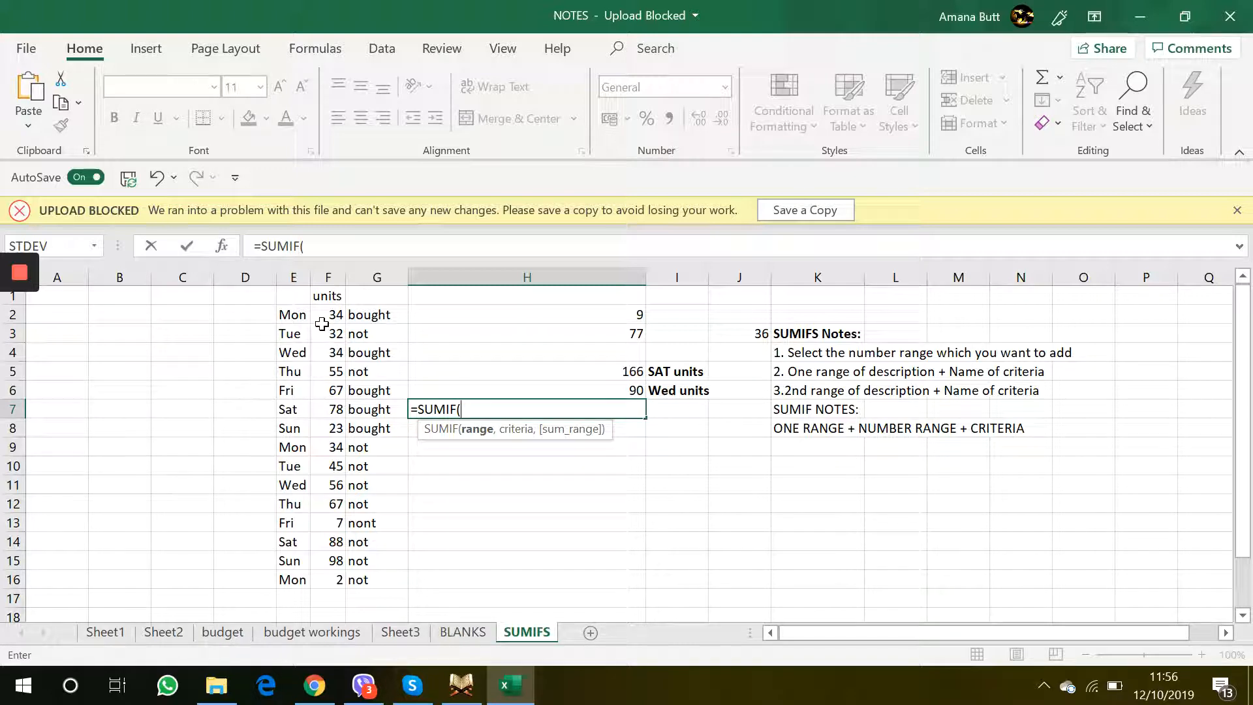
drag(332, 315, 325, 580)
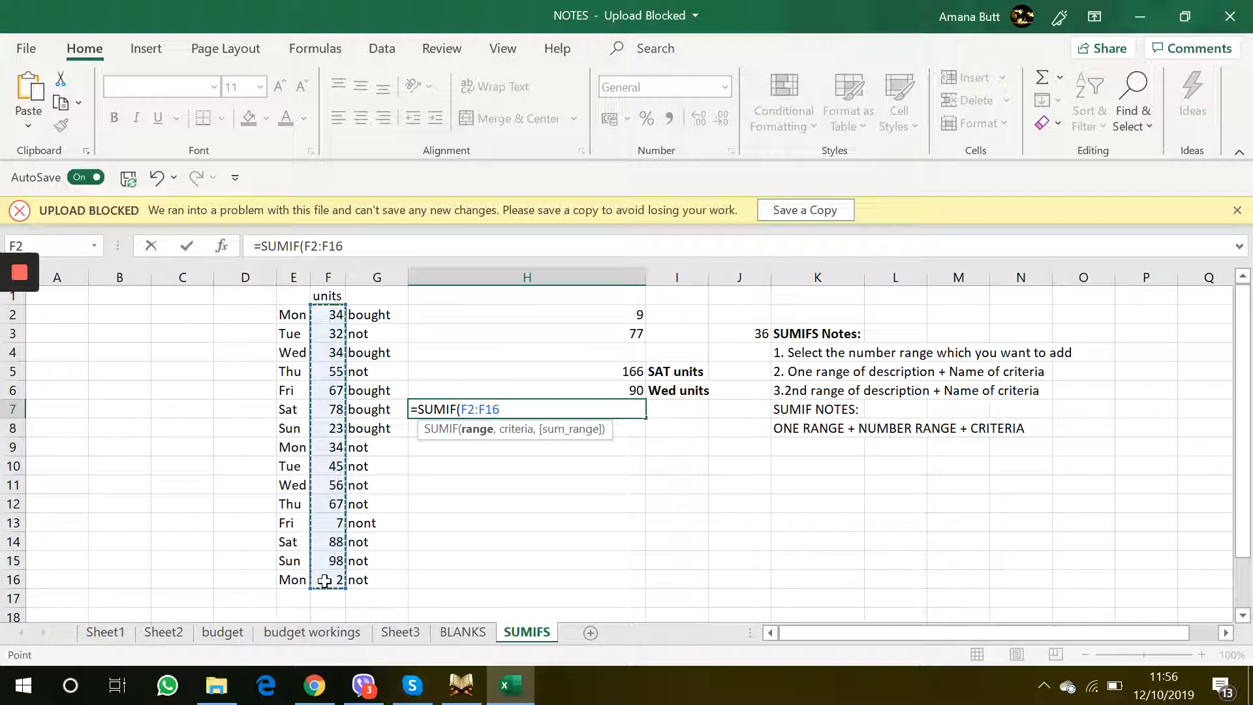
text(,)
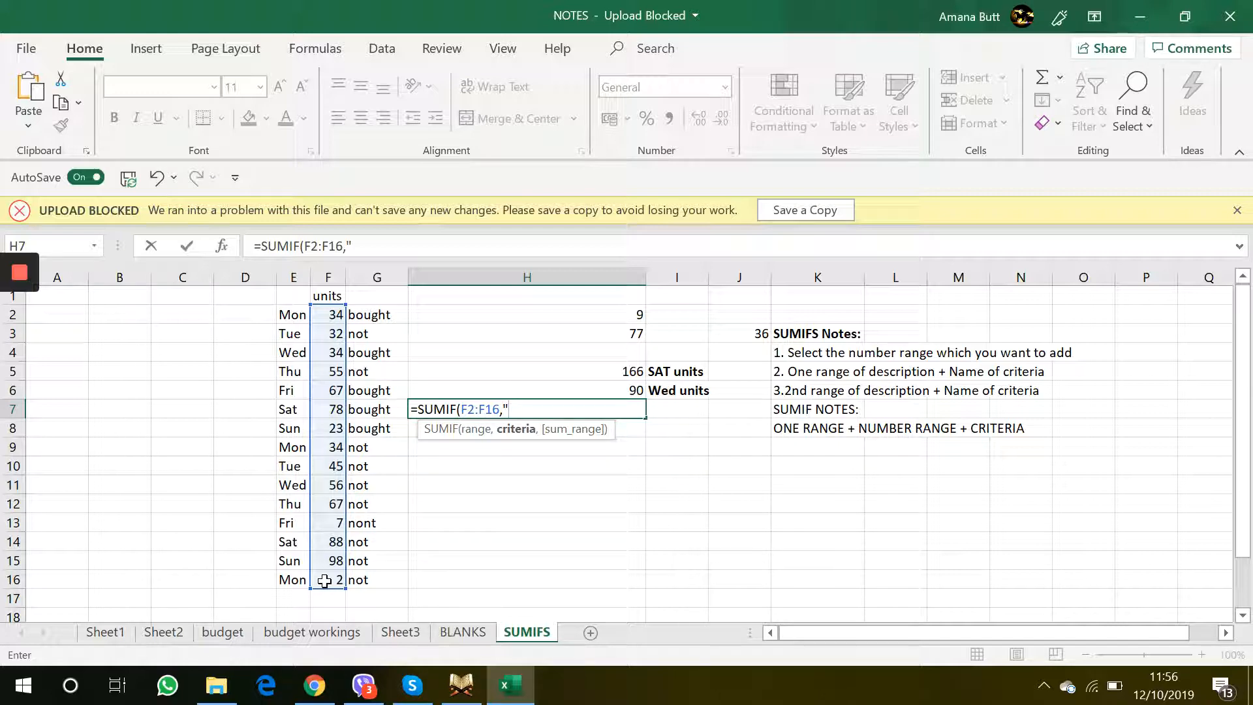
text(=34)
key(Return)
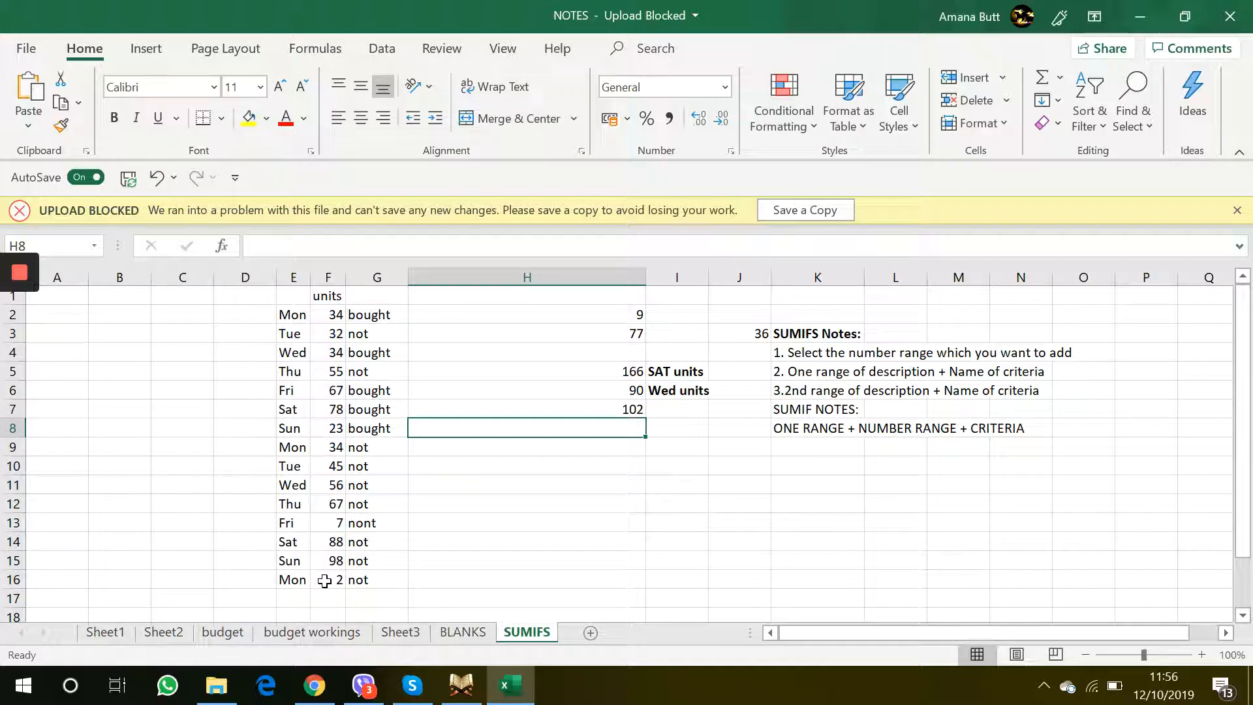
- Check the sum of F2, F4 and F9 against H7 and compare the formulas in H6 and H7
click(466, 413)
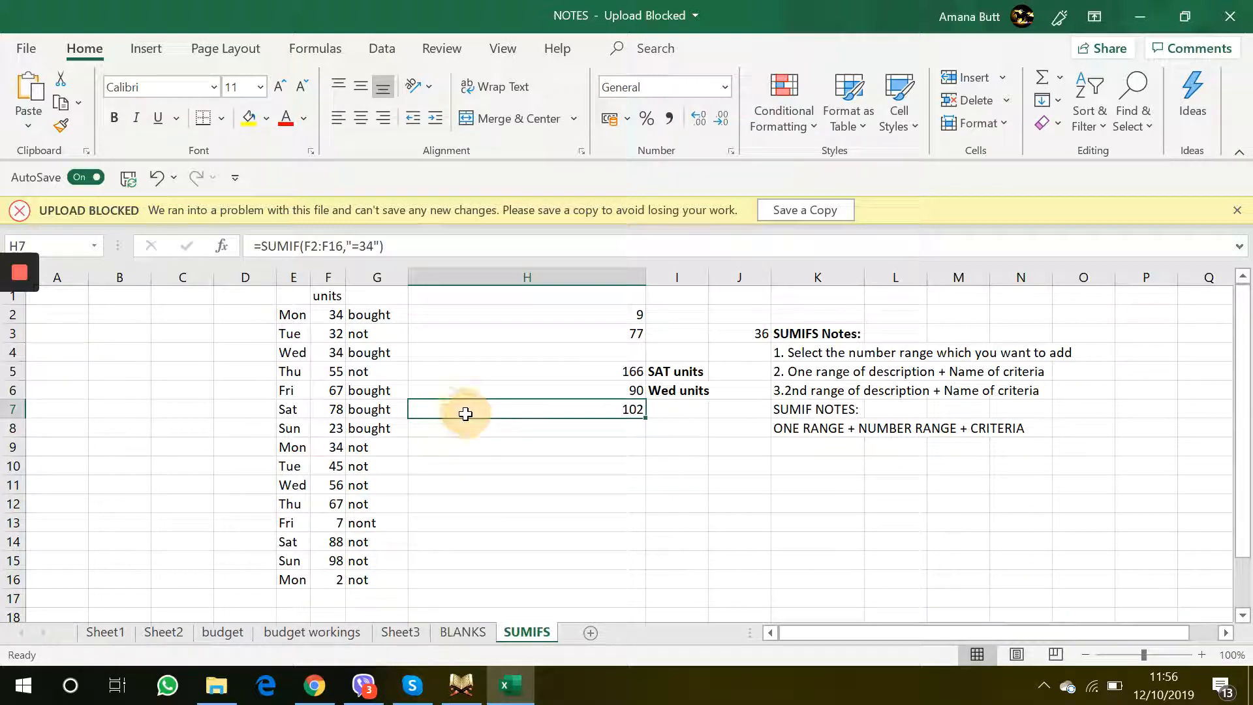
click(329, 313)
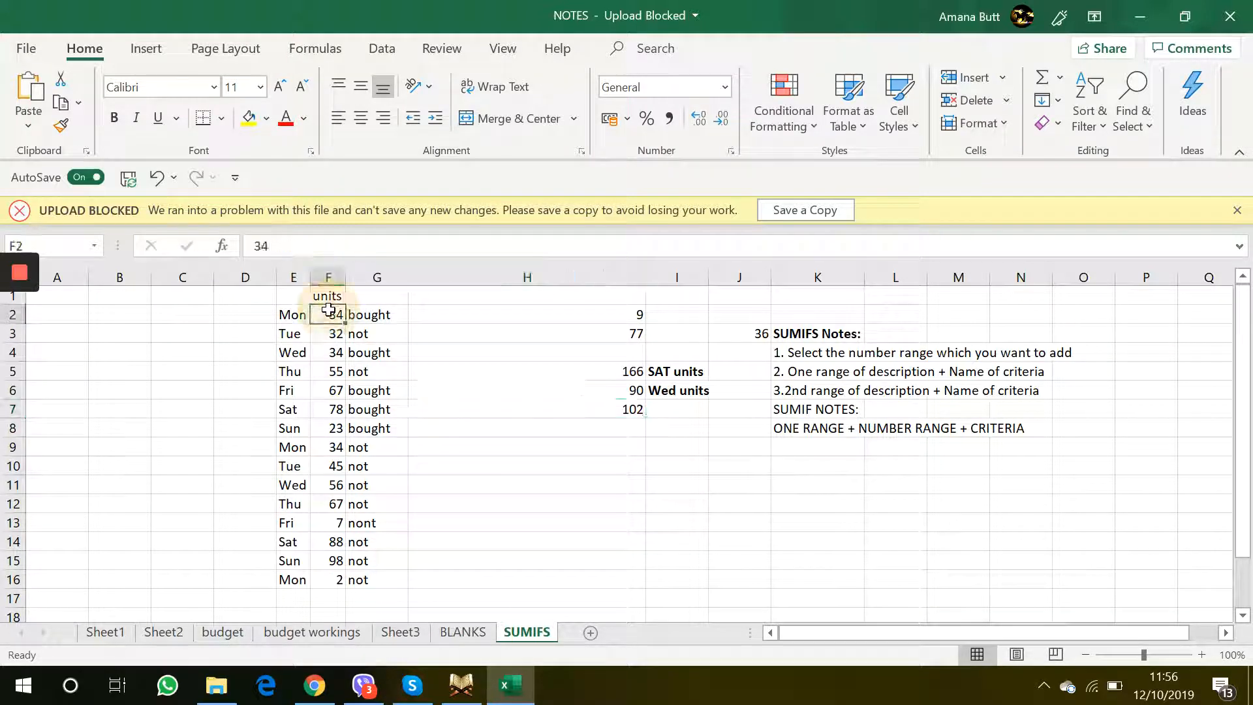
ctrl+click(343, 351)
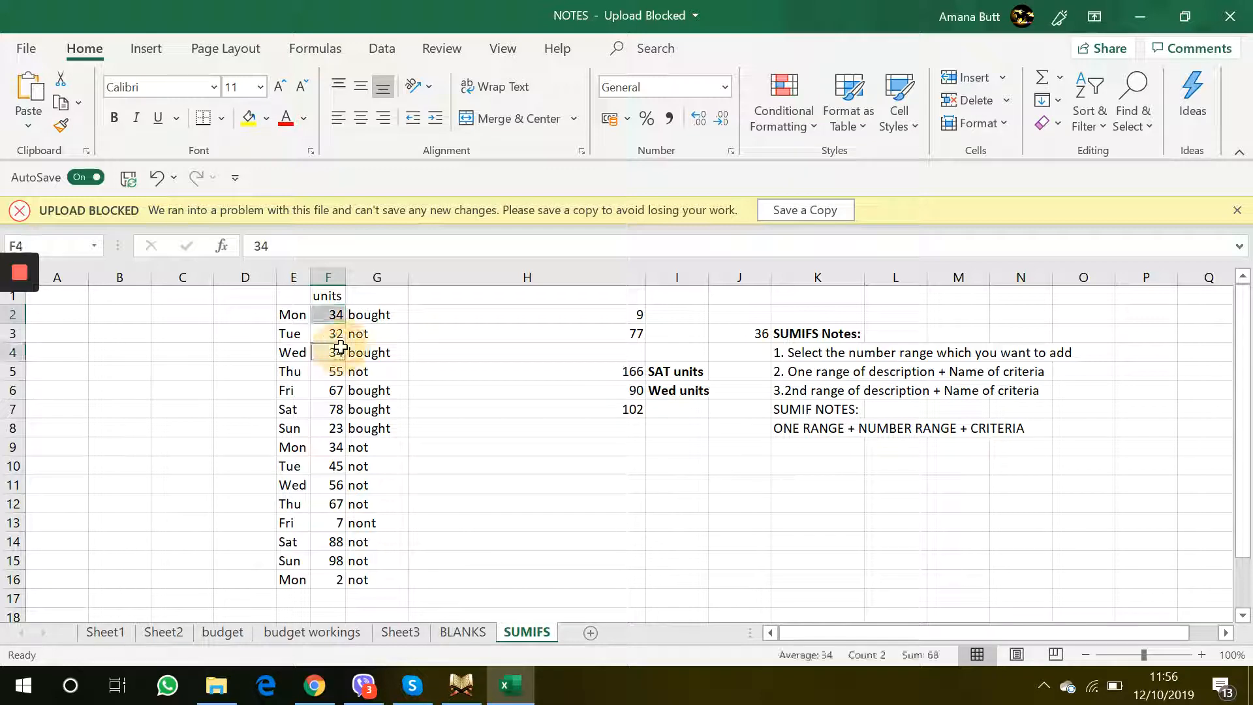
ctrl+click(337, 446)
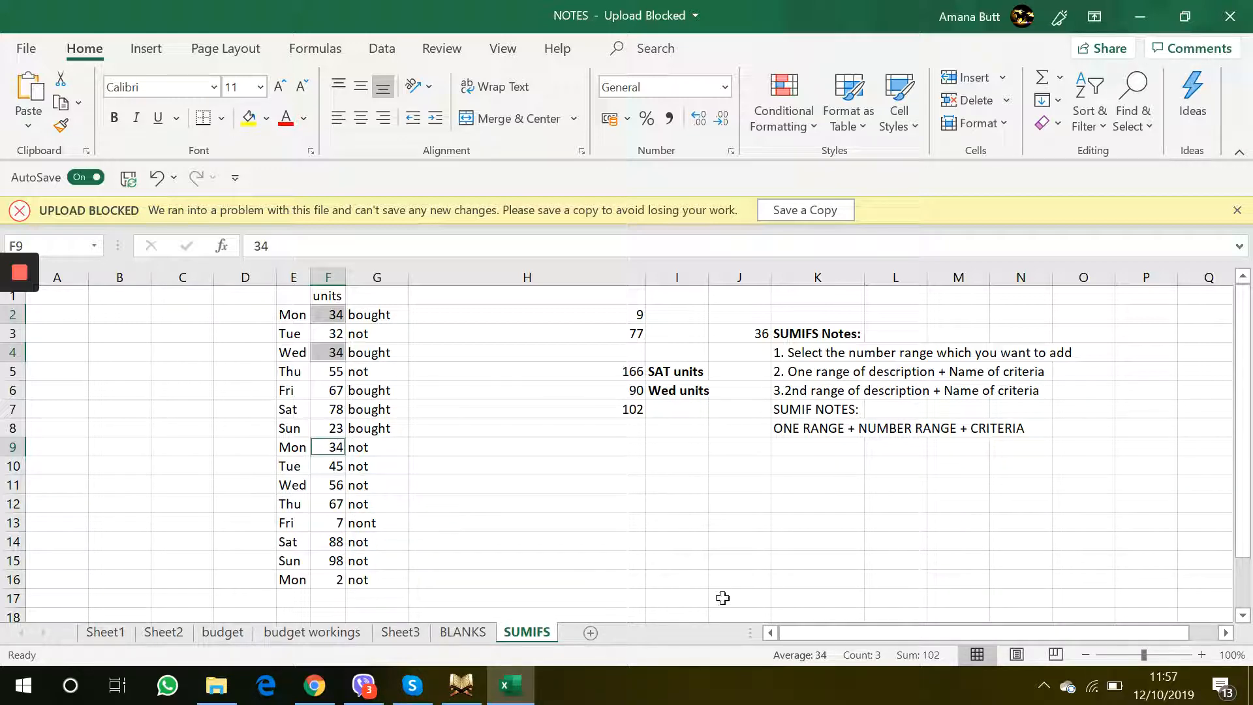
click(638, 410)
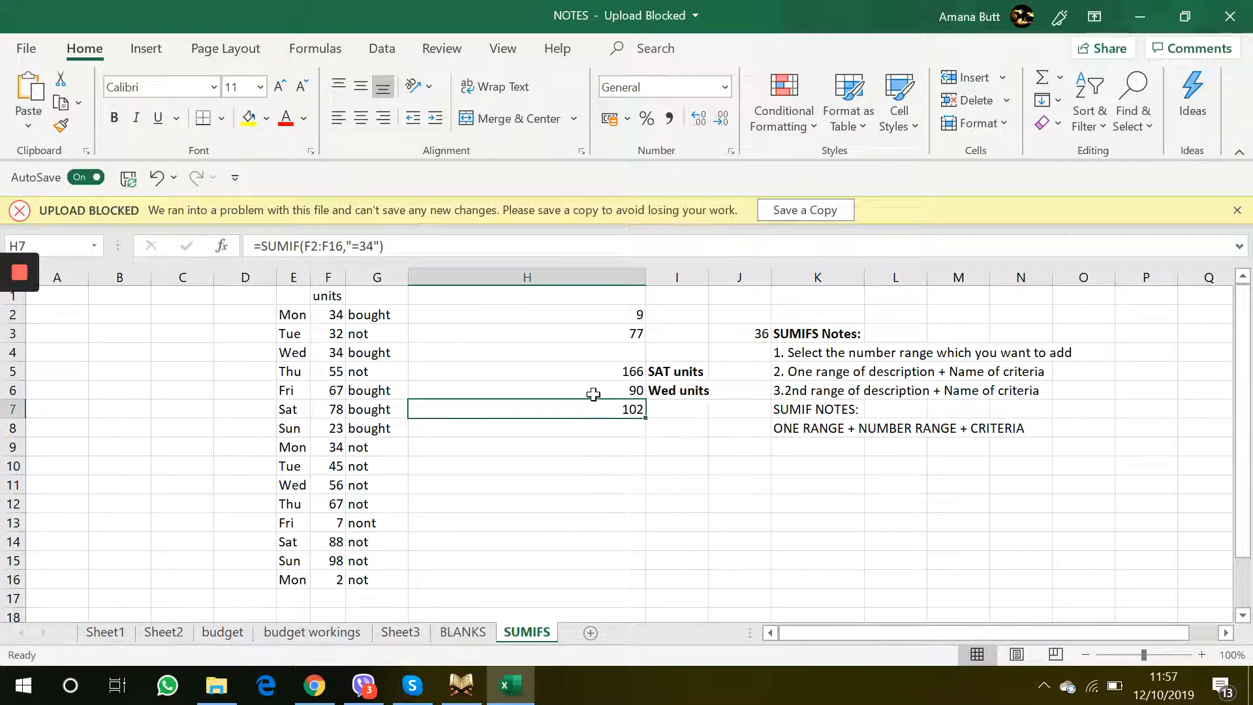
click(550, 423)
click(571, 385)
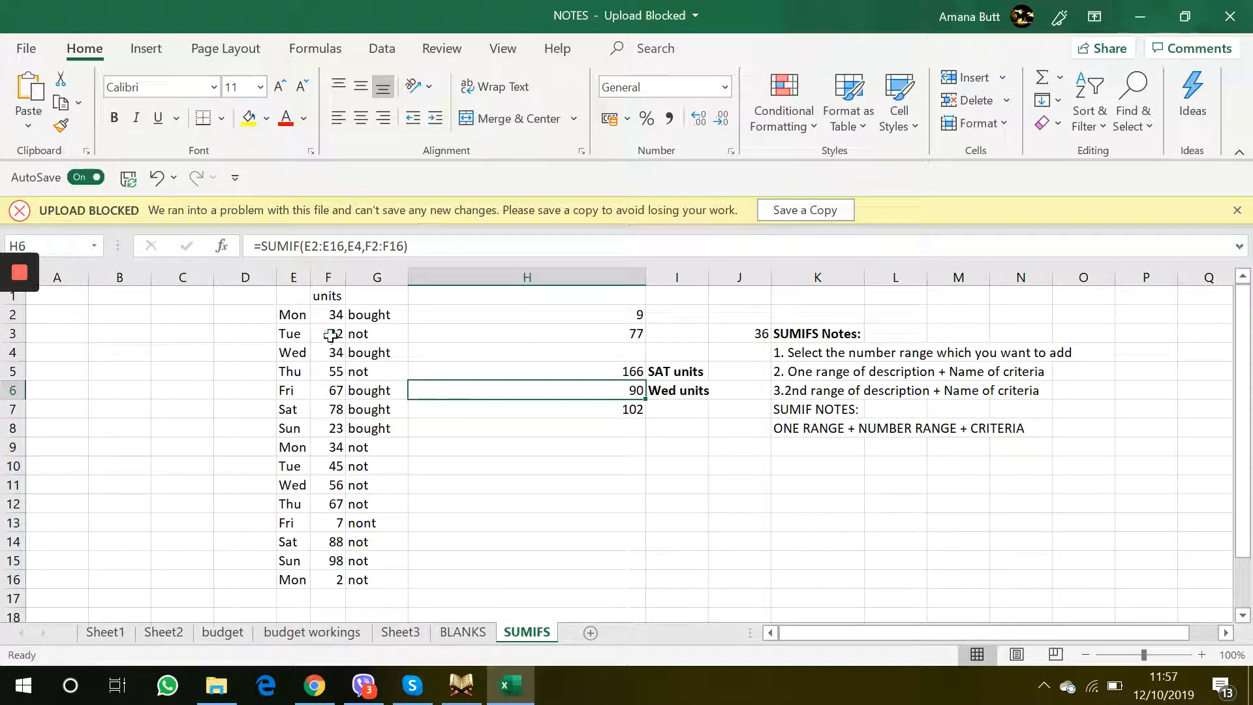
click(506, 412)
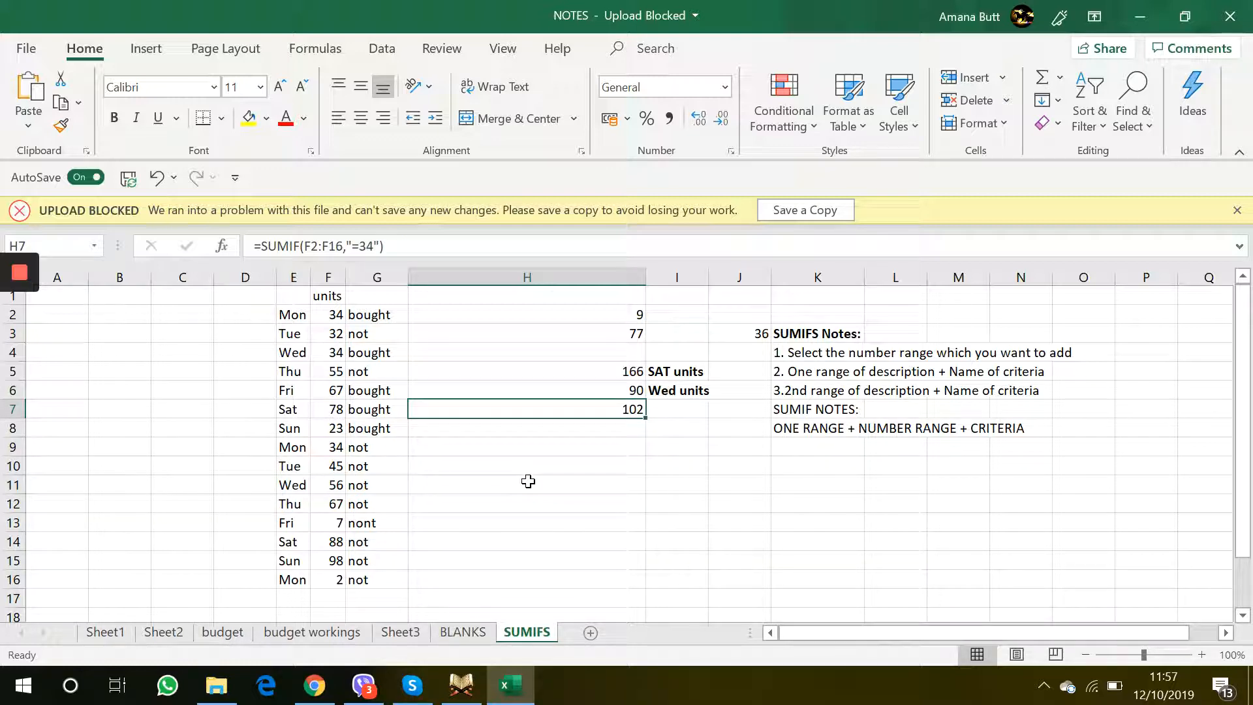
- Enter the formula =SUMIF(F2:F16,"<2") in cell H8 to total the units below 2
click(527, 423)
text(=)
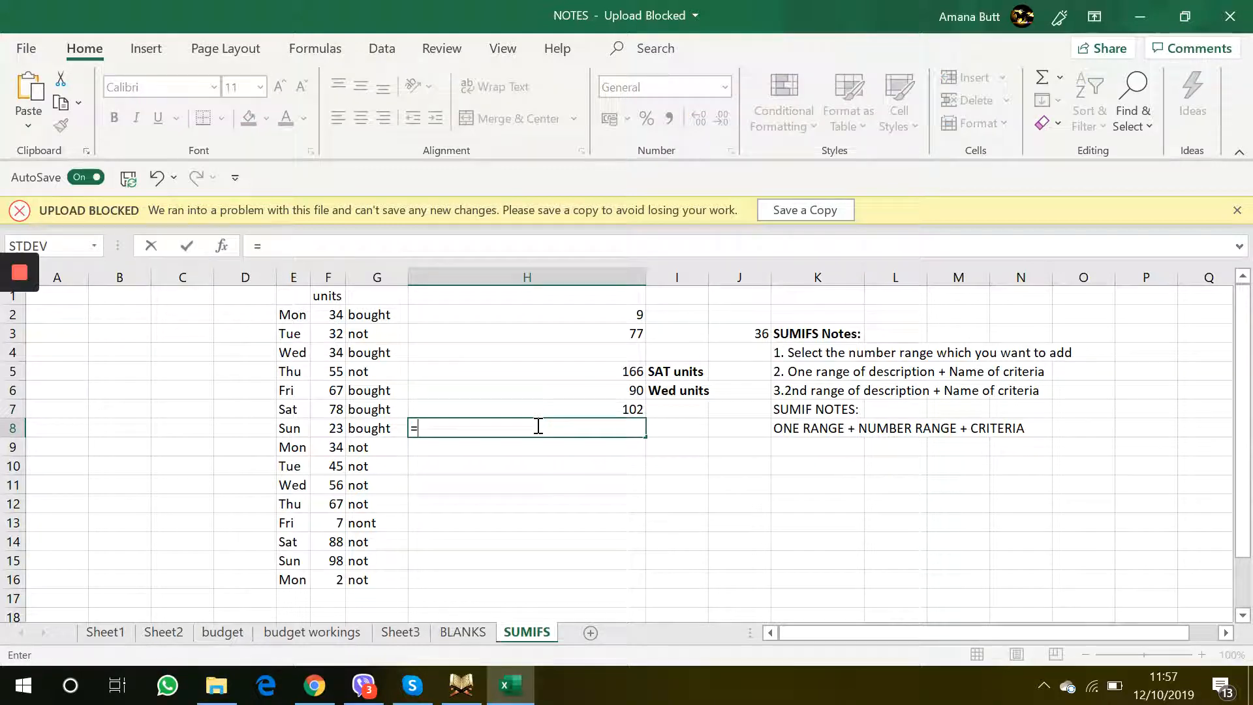
text(sumif)
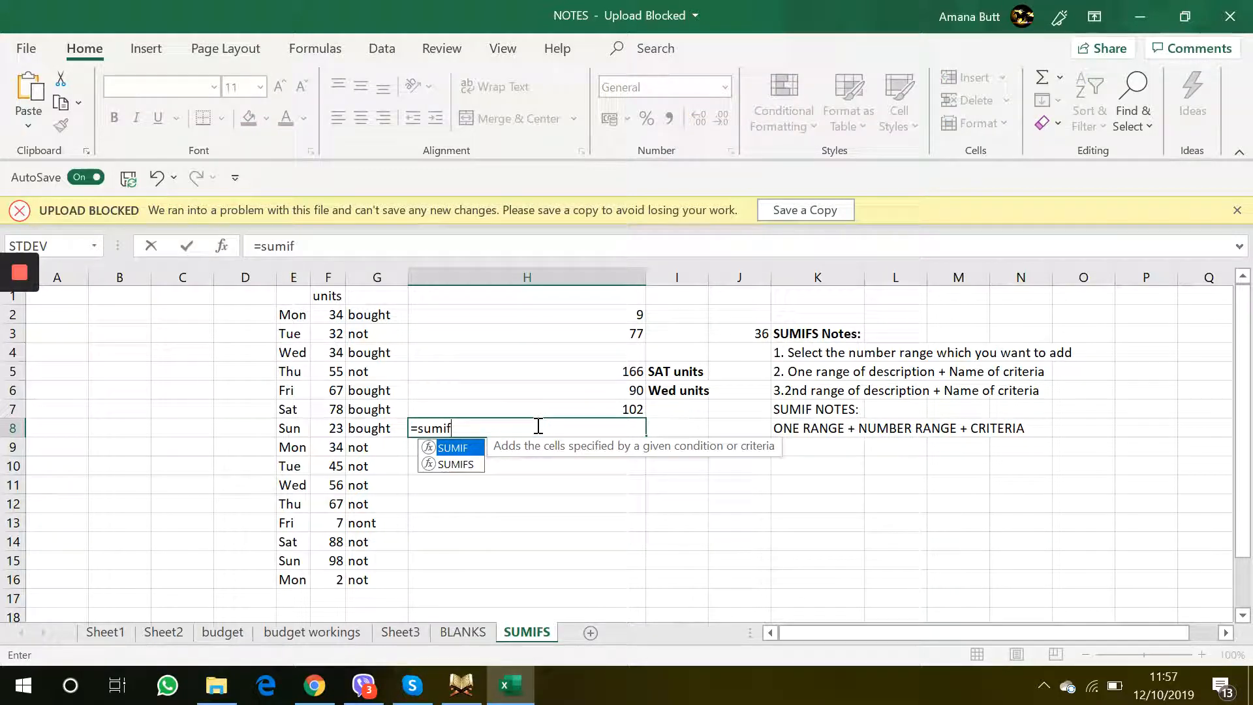
double_click(475, 449)
drag(330, 315, 321, 583)
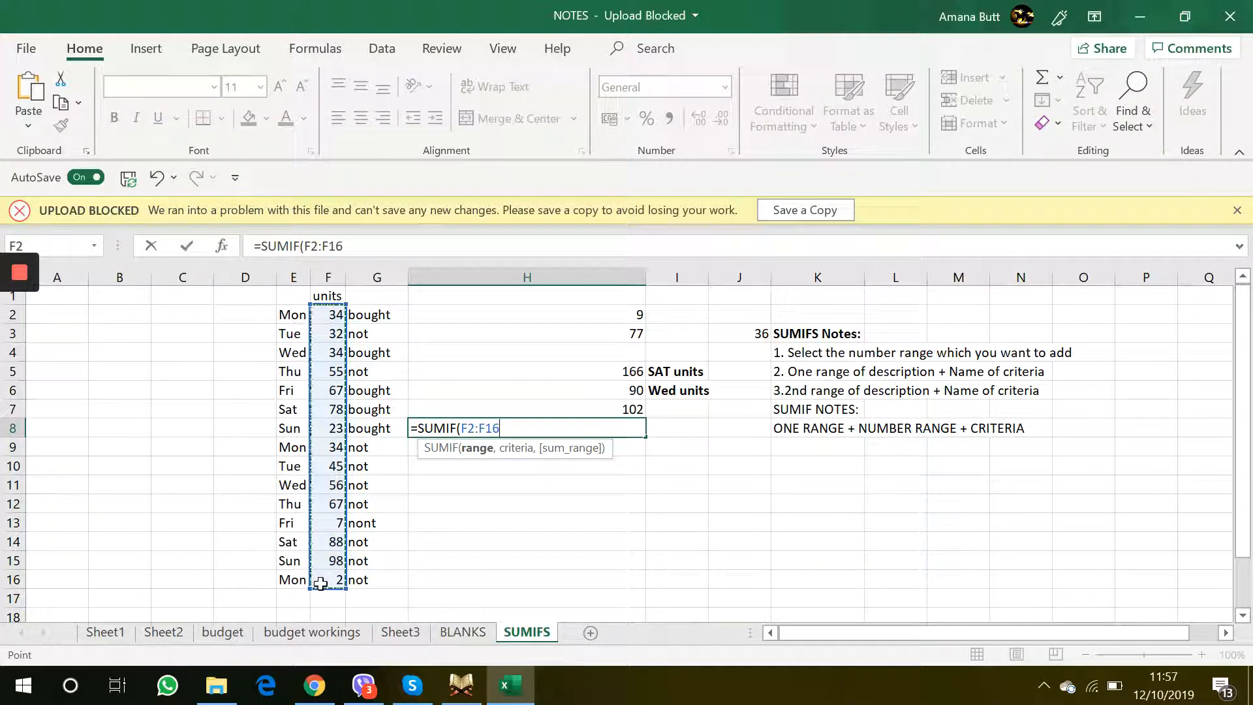
text(,"<2)
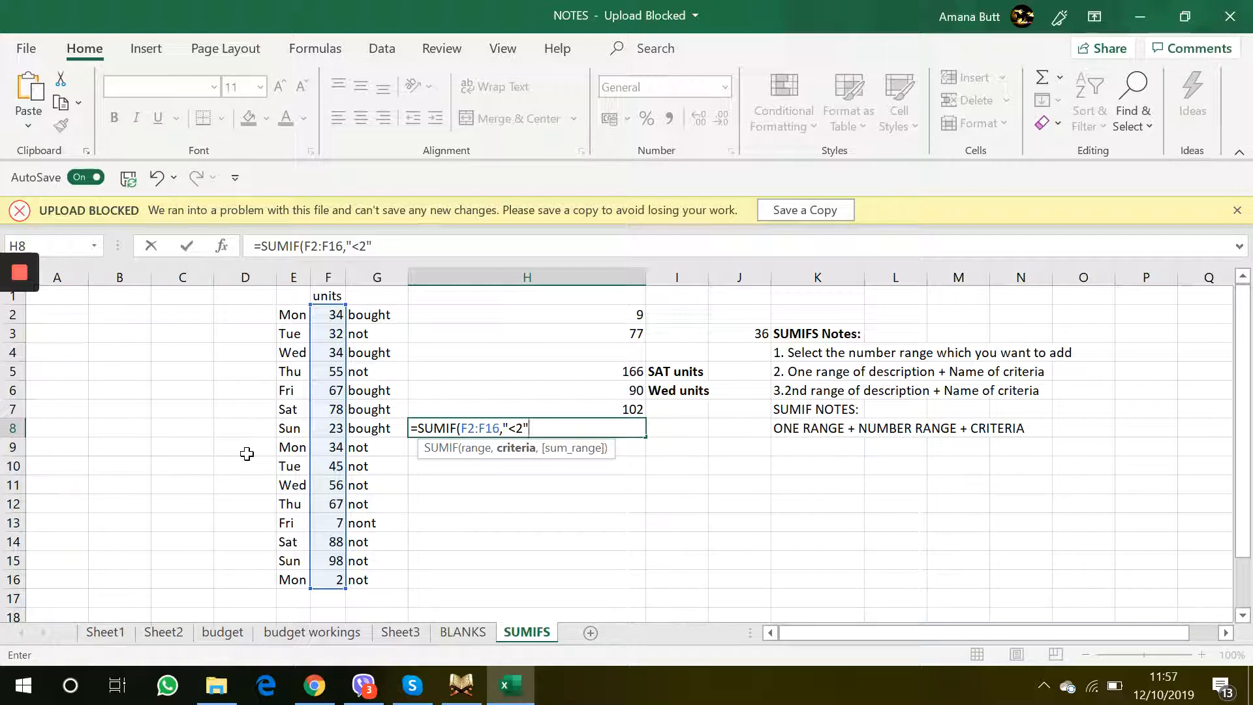
key(Return)
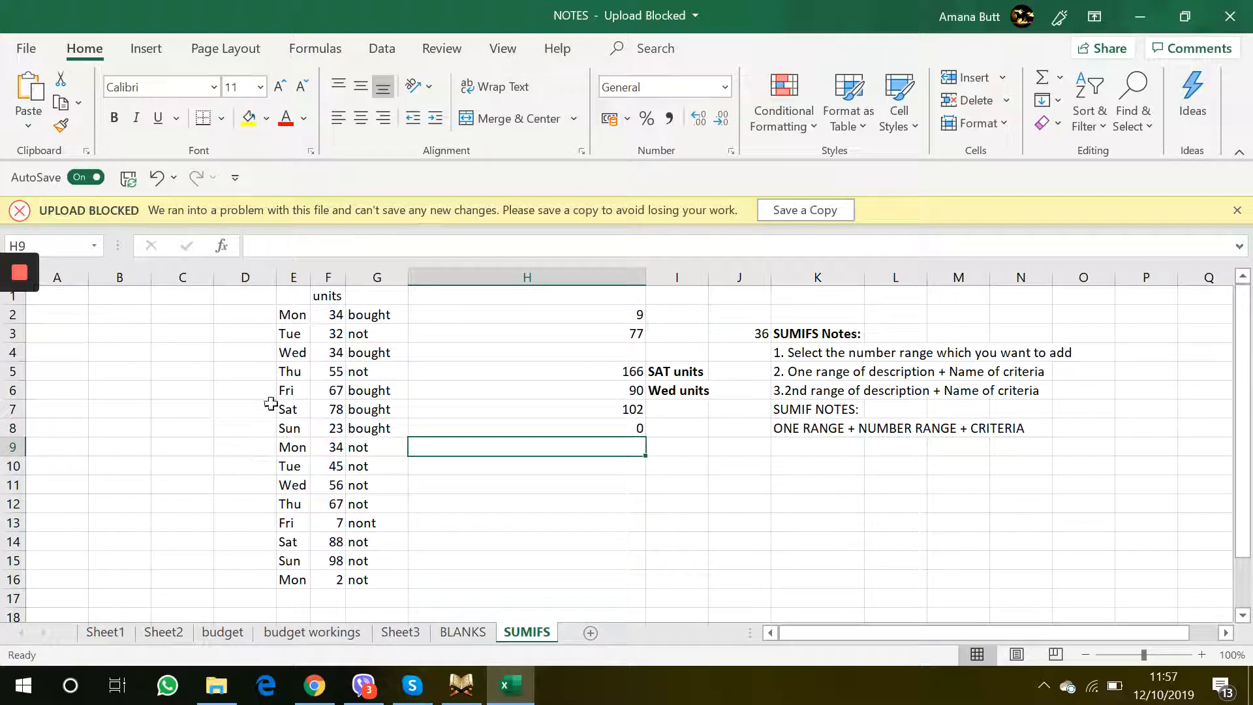
- Enter the formula =SUMIF(F2:F16,">2") in cell H9 to total only the units greater than 2
click(530, 432)
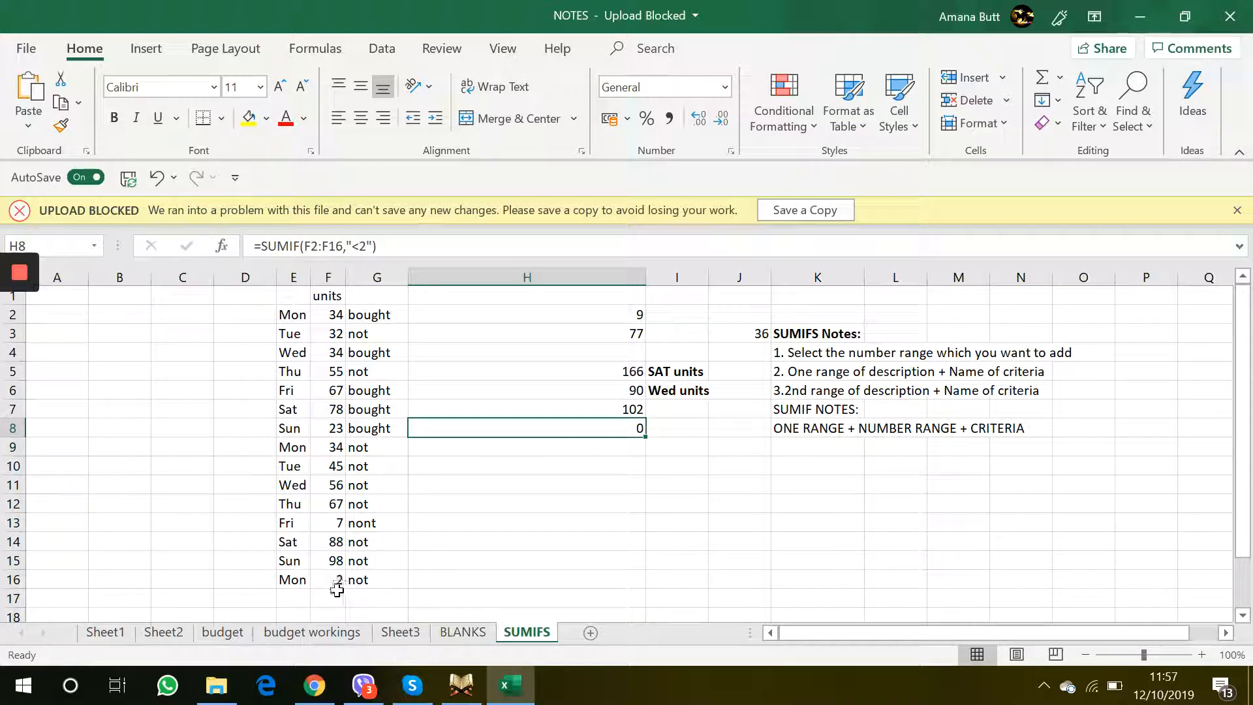
drag(328, 575, 328, 315)
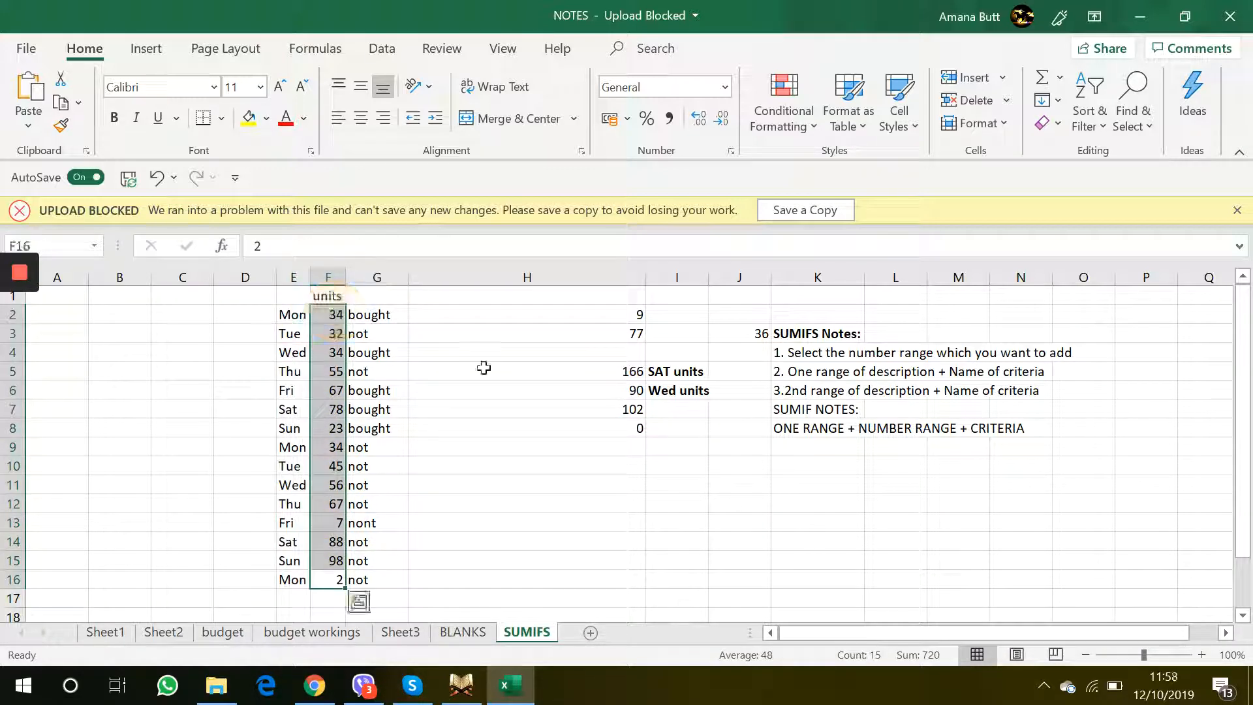
click(621, 452)
text(=sumif)
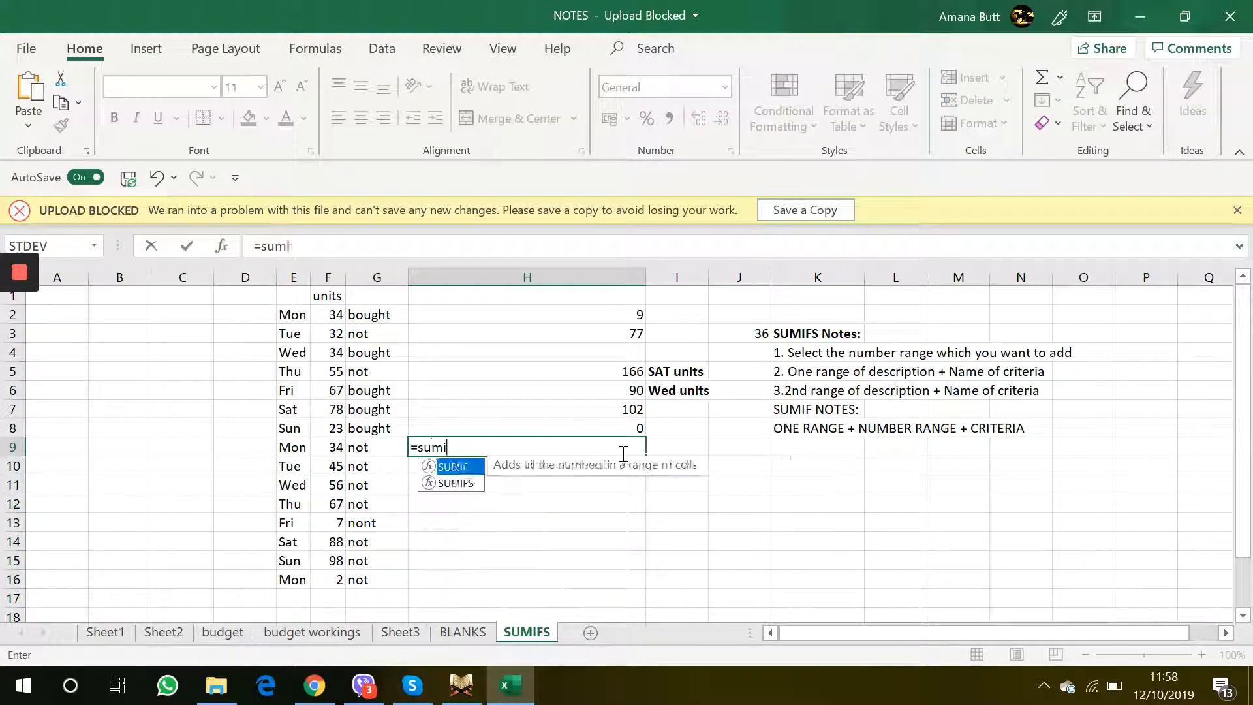
double_click(464, 466)
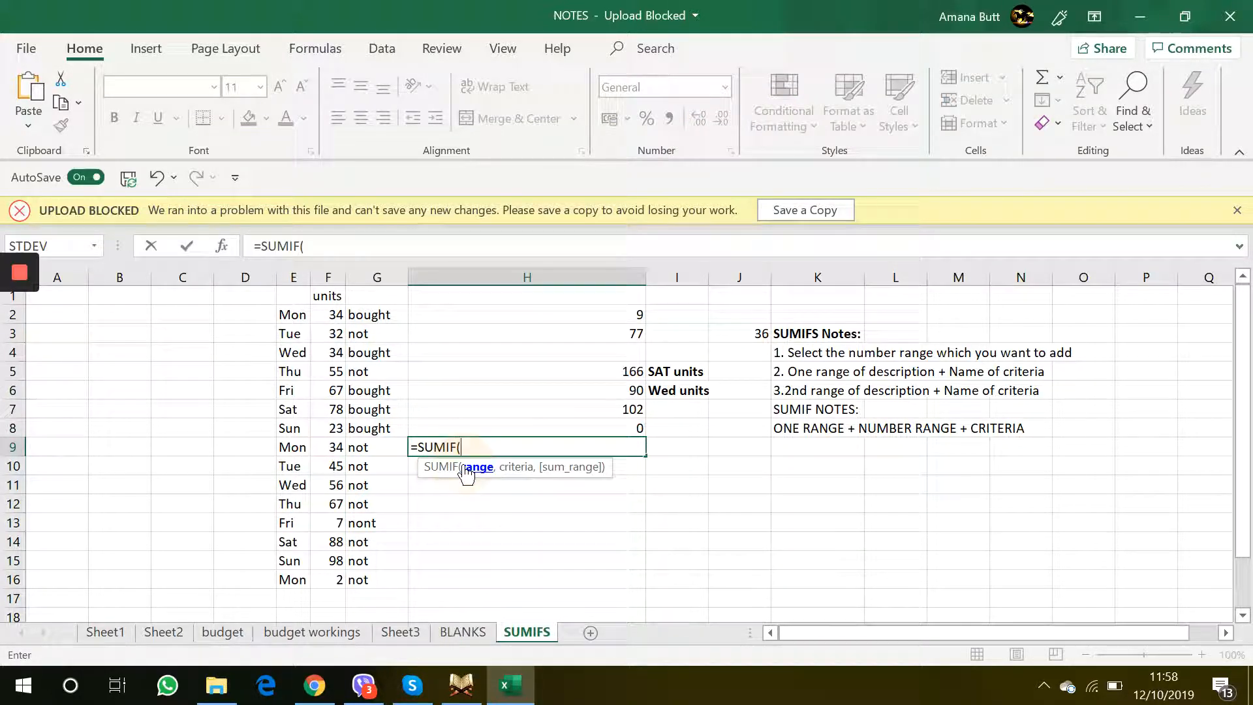
drag(320, 315, 325, 575)
text(,)
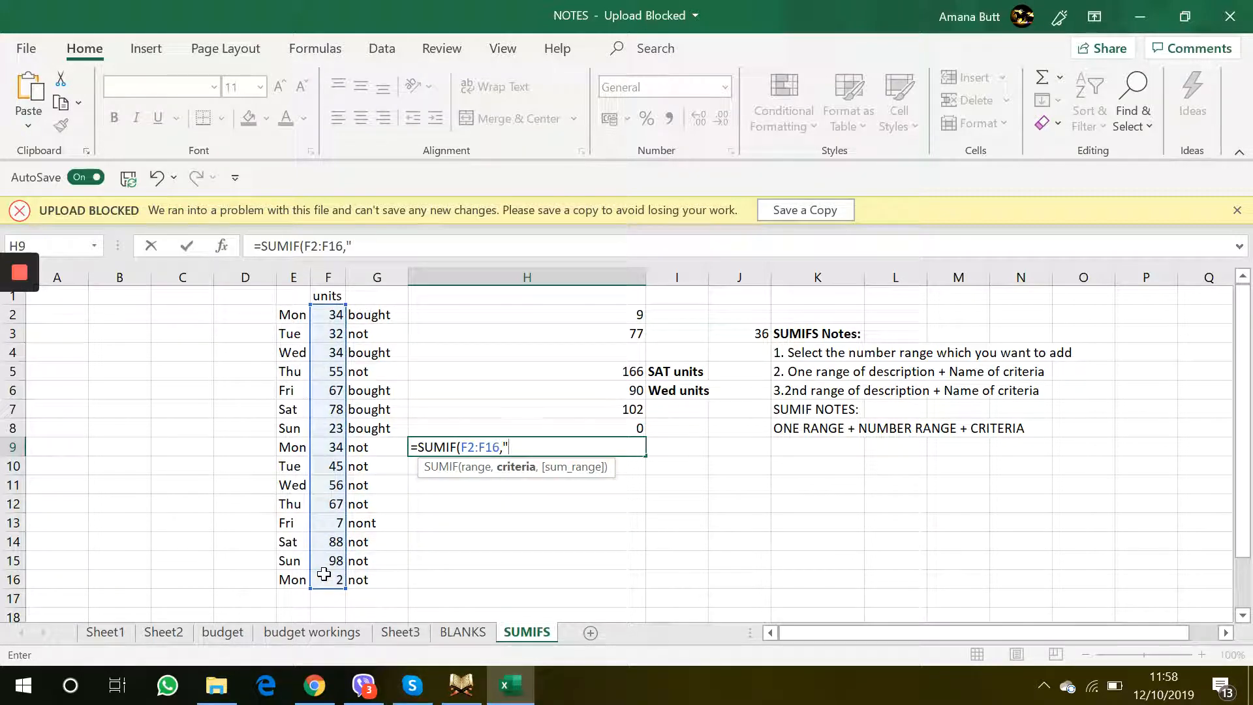
text(">2")
key(Return)
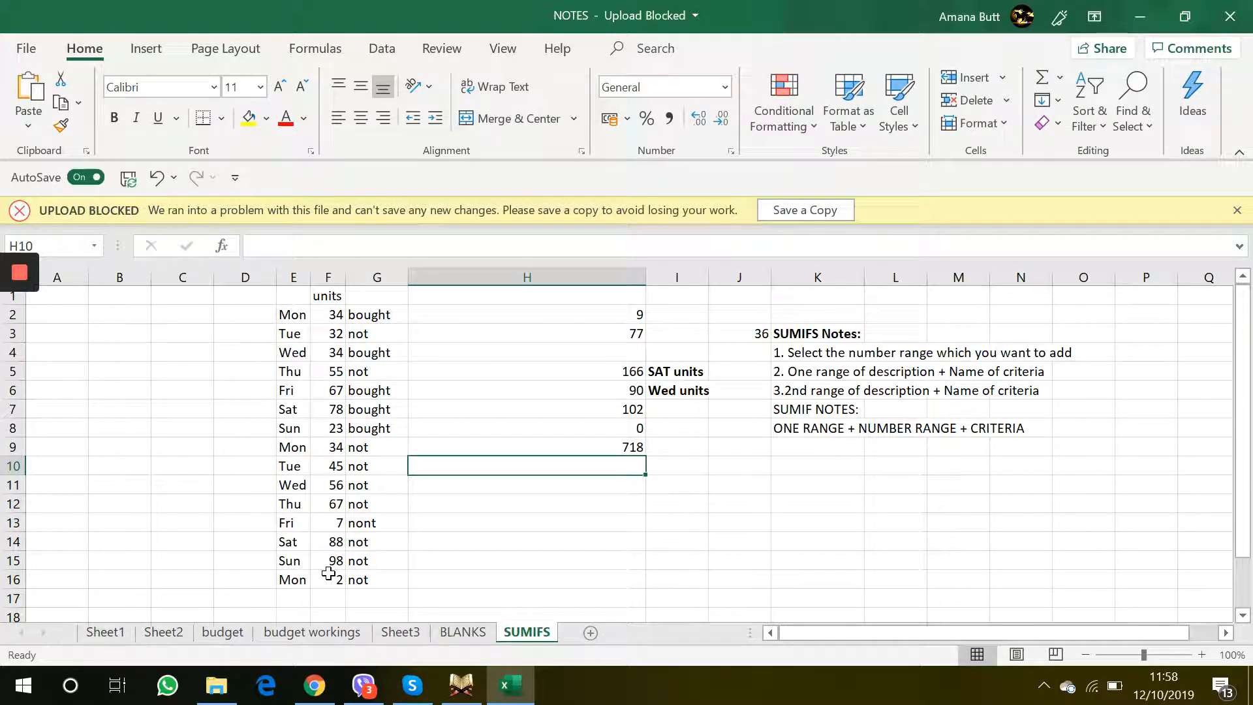
- Check the sum of F2:F15 against H9 and compare the formulas in H8 and H9
drag(330, 561, 330, 314)
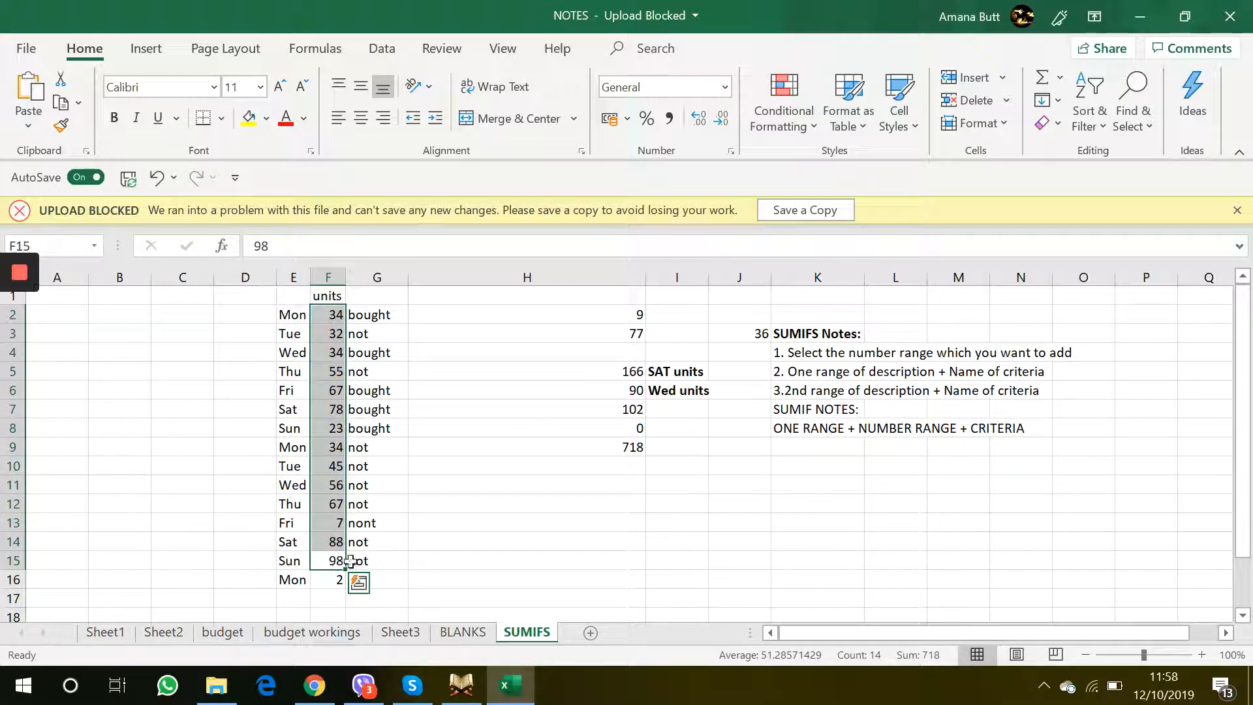
click(624, 429)
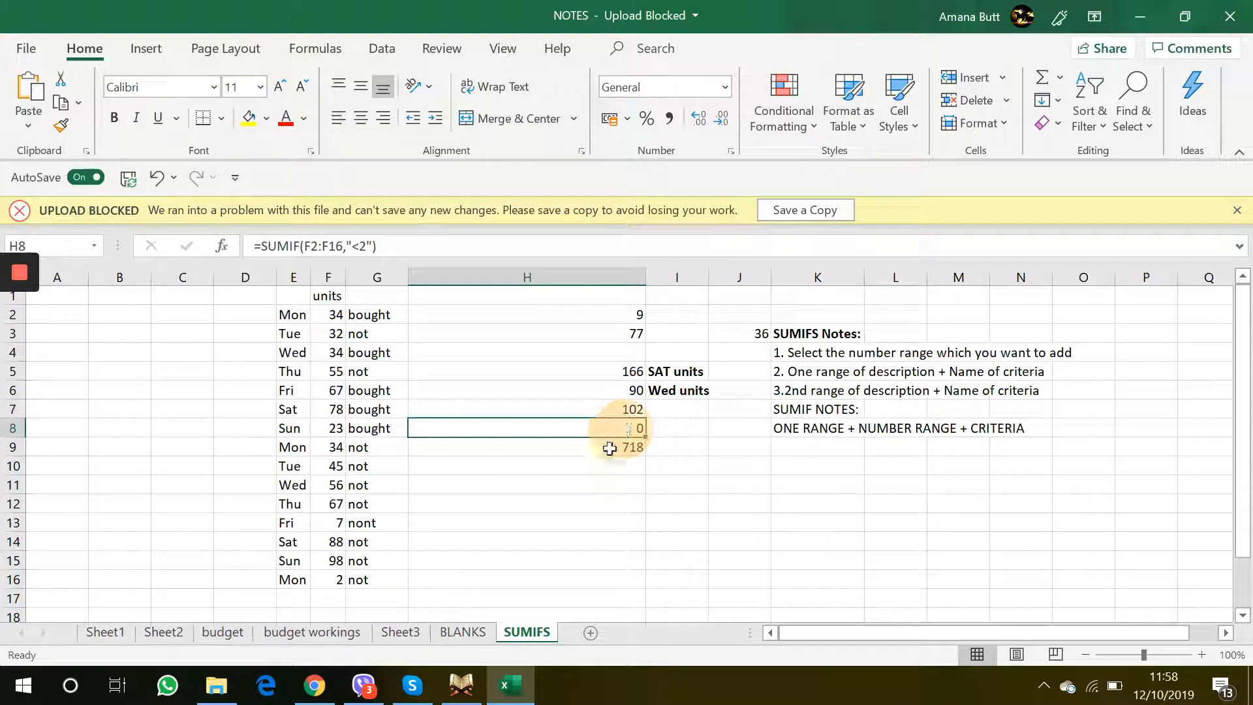
click(599, 494)
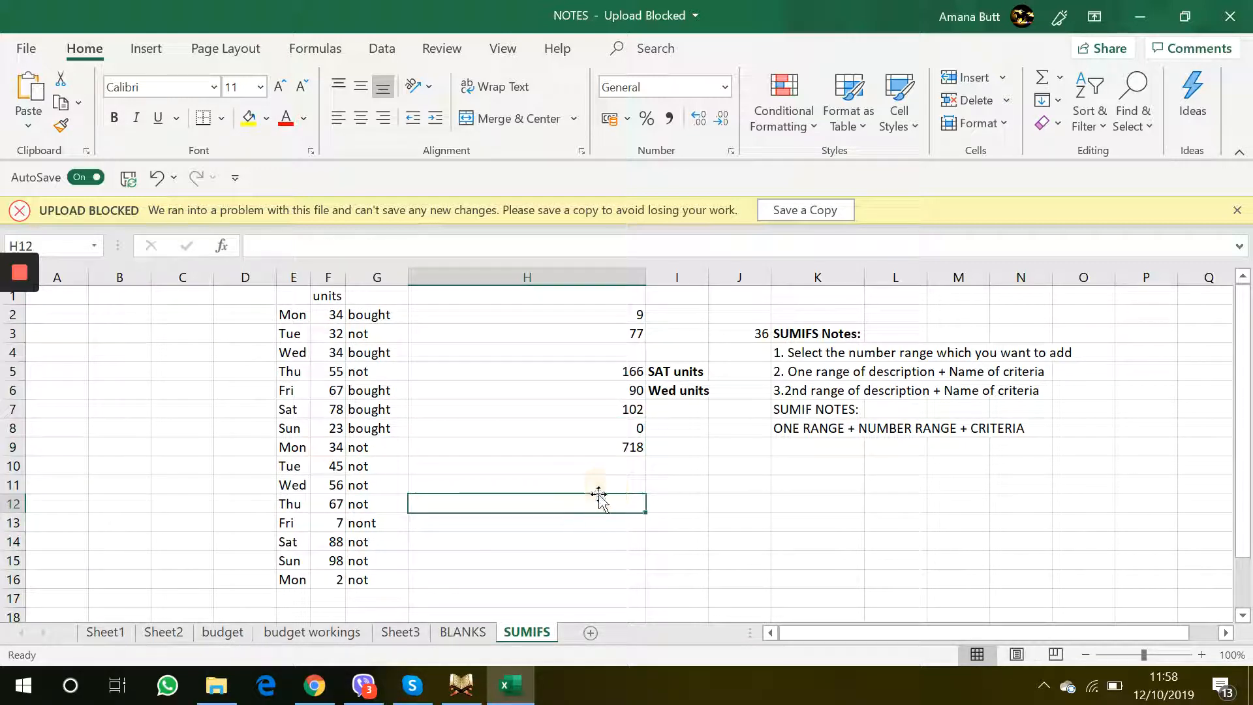
click(597, 462)
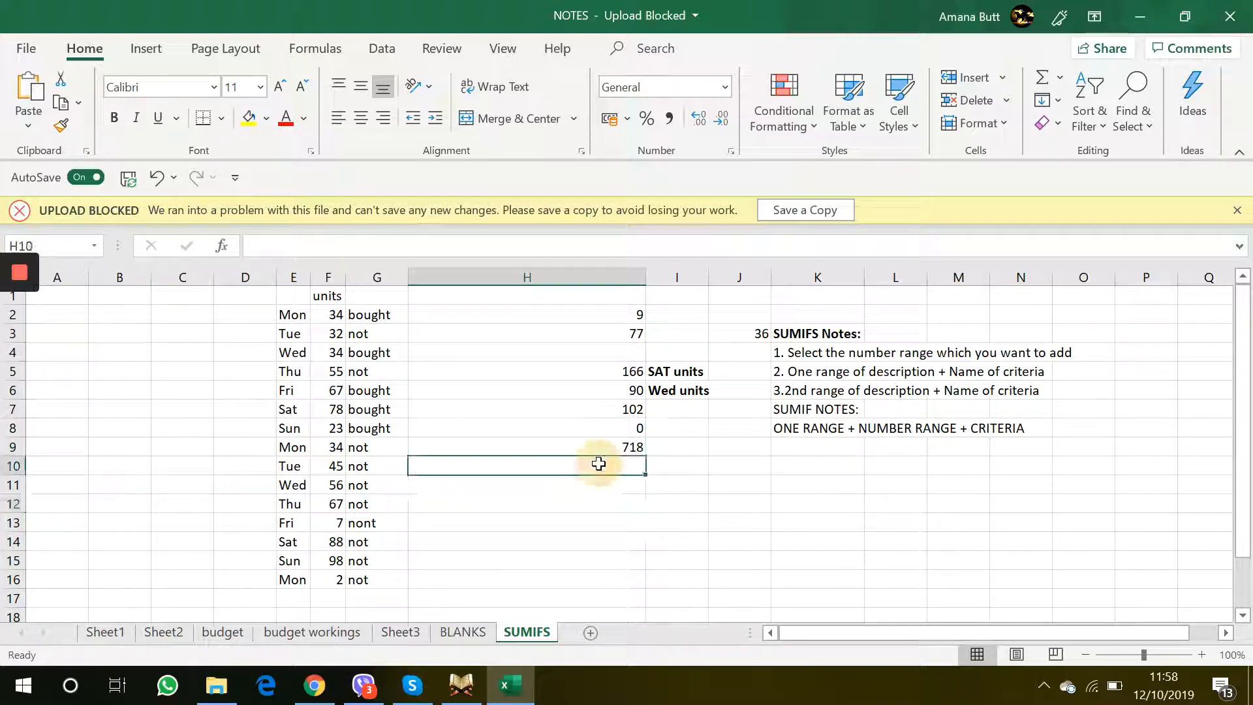
click(631, 442)
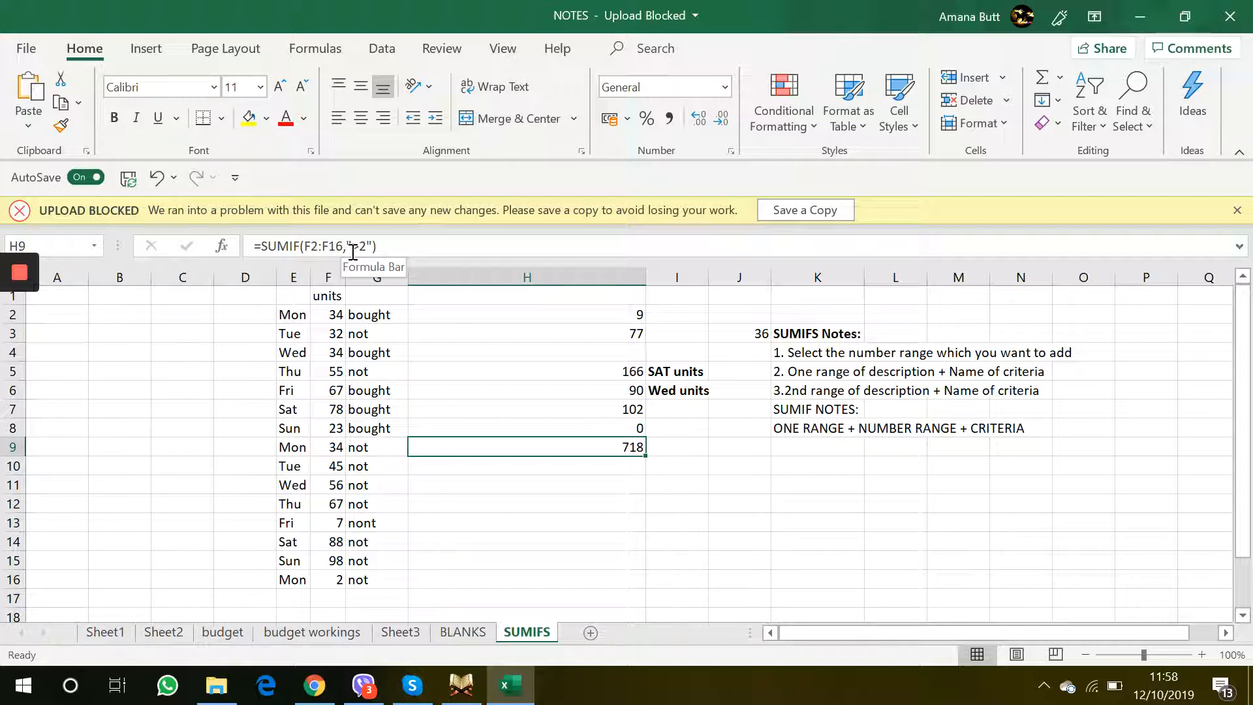
key(alt)
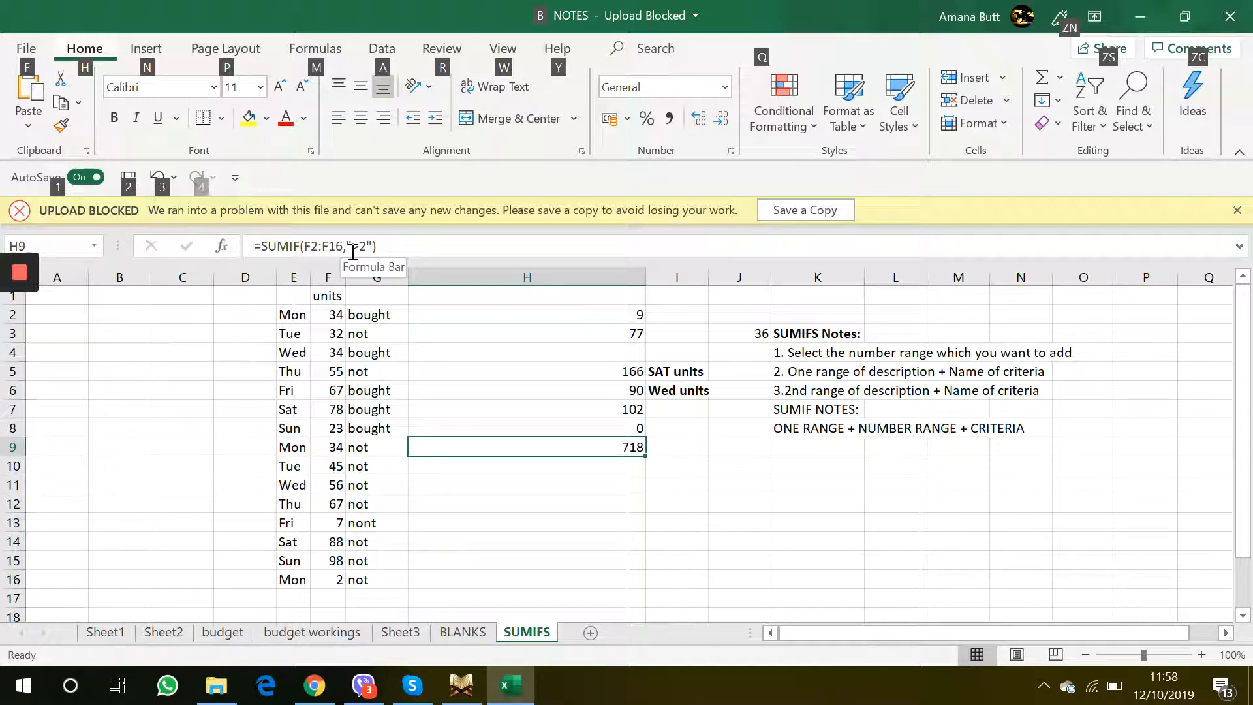
mouse_move(22, 269)
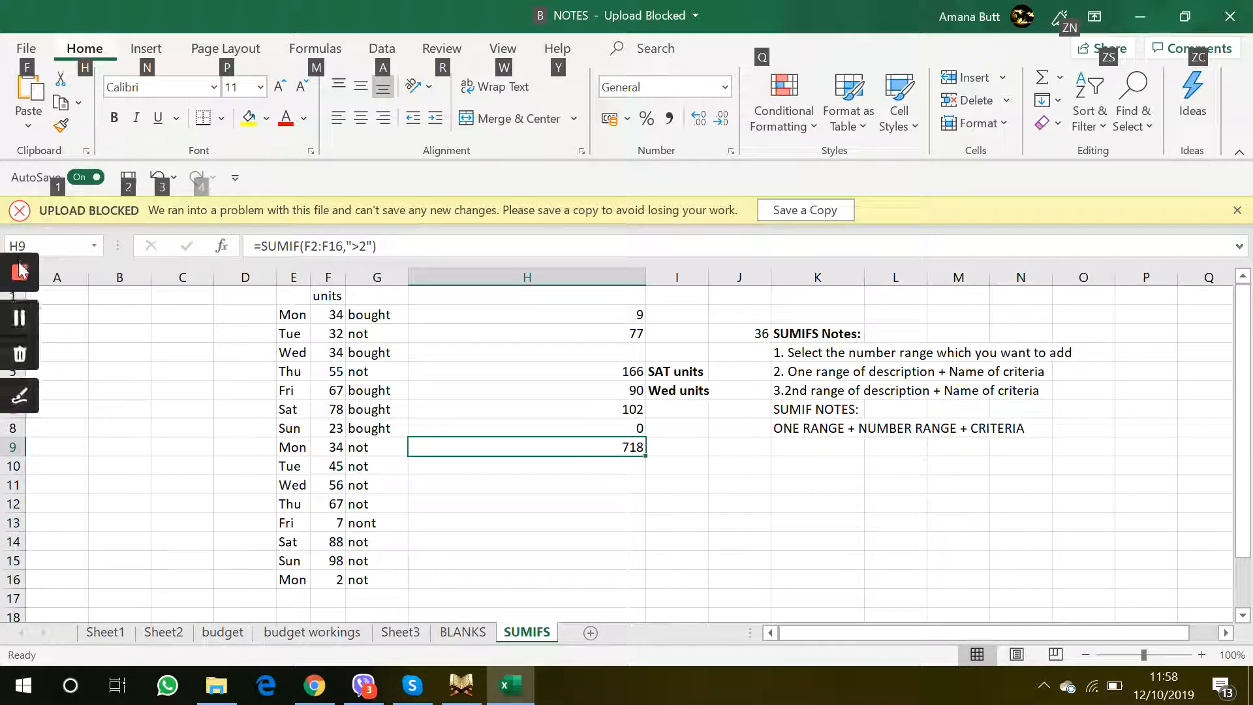